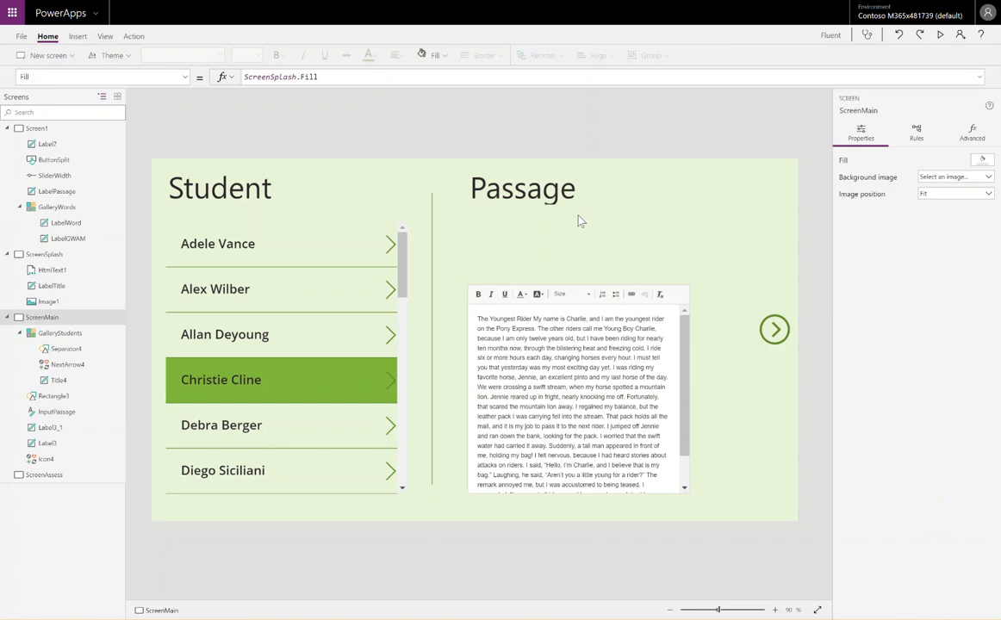
Insert a combo box, place it just below the Passage heading, and close its data settings
click(82, 37)
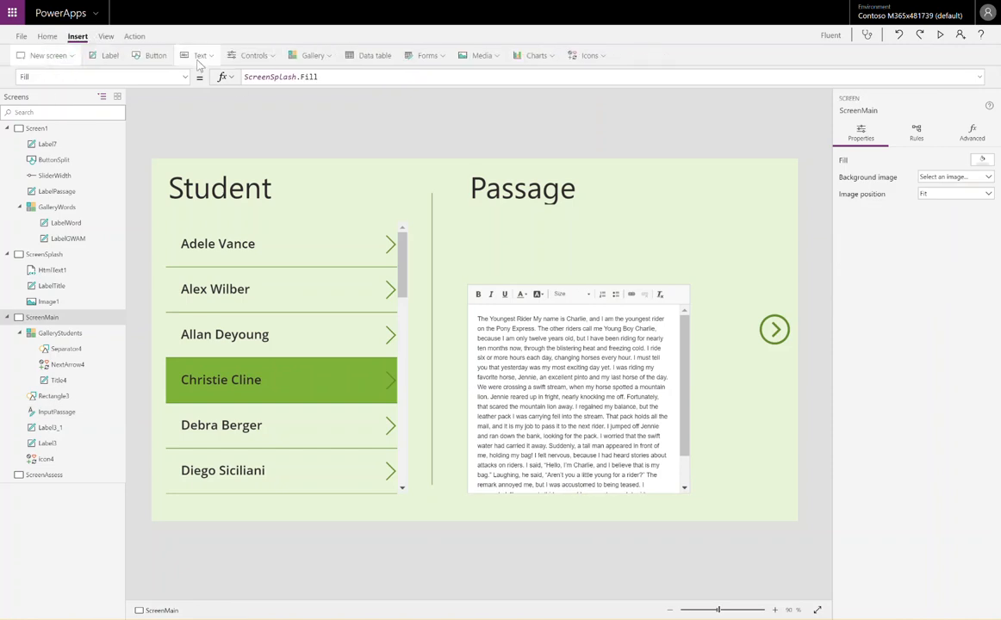
click(252, 57)
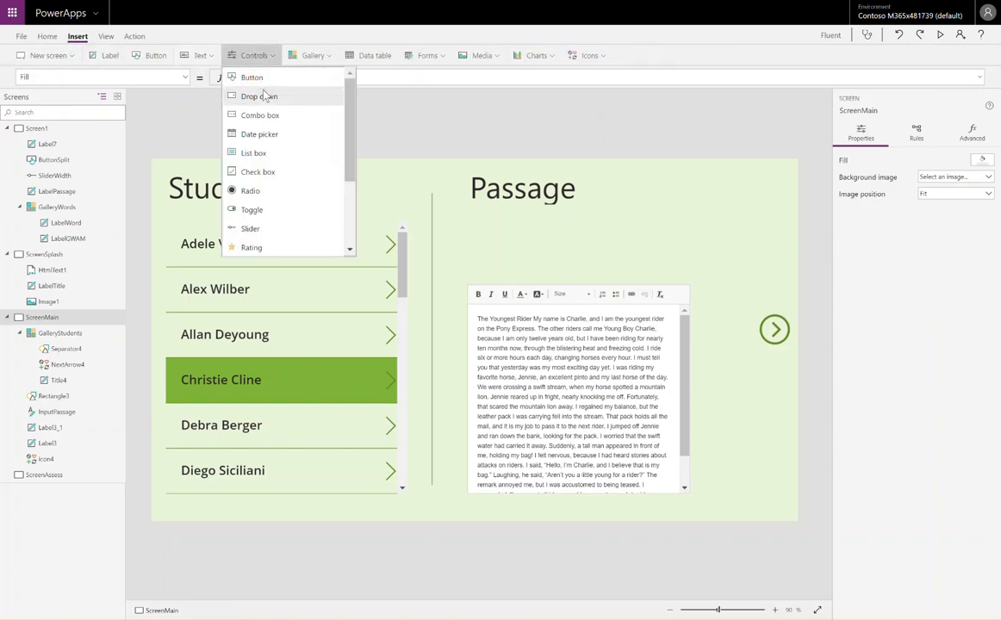
click(269, 117)
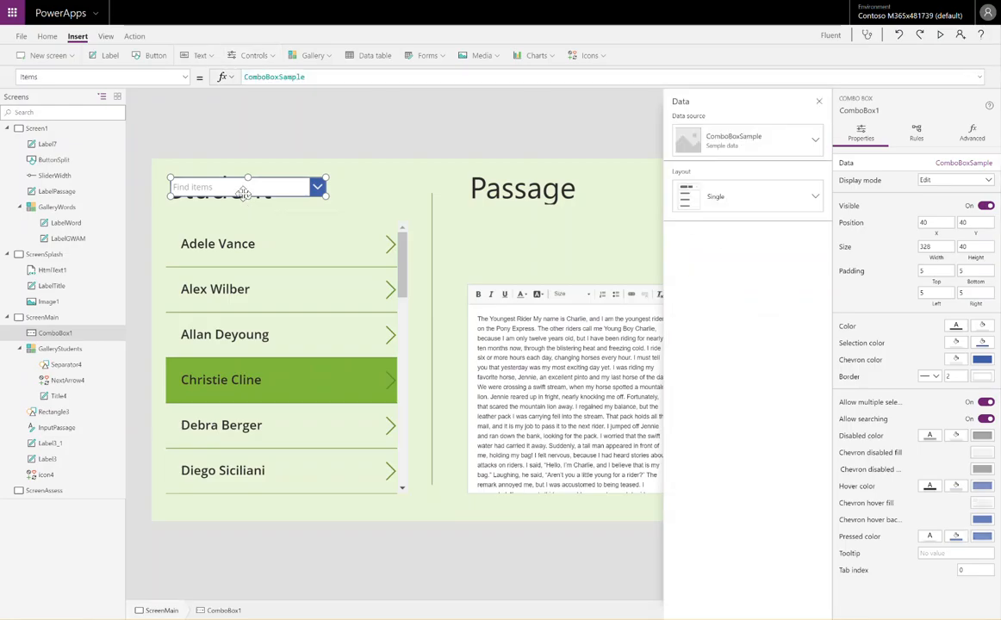
drag(244, 193, 542, 238)
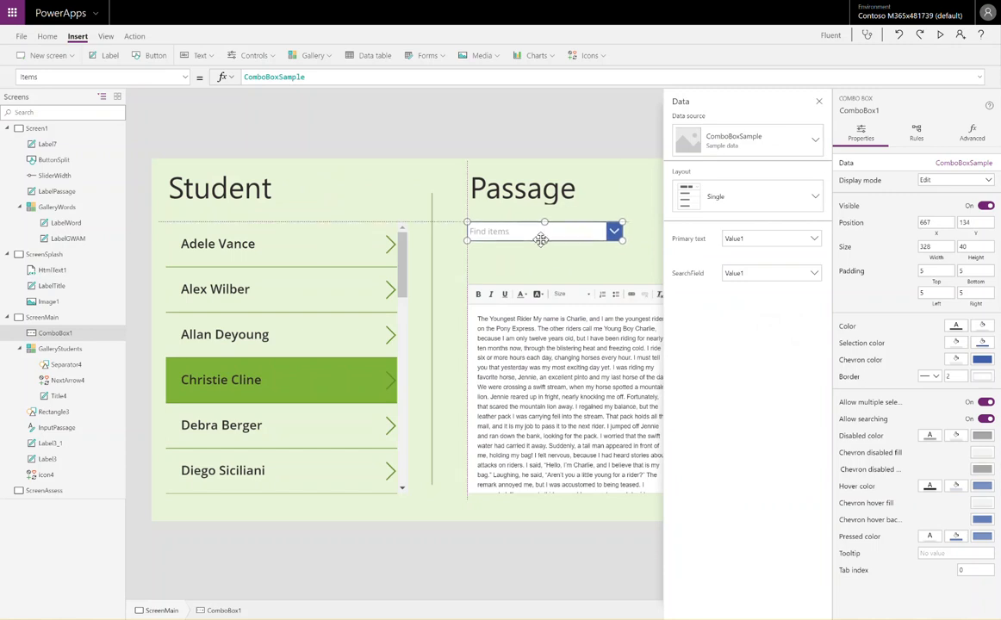
click(818, 101)
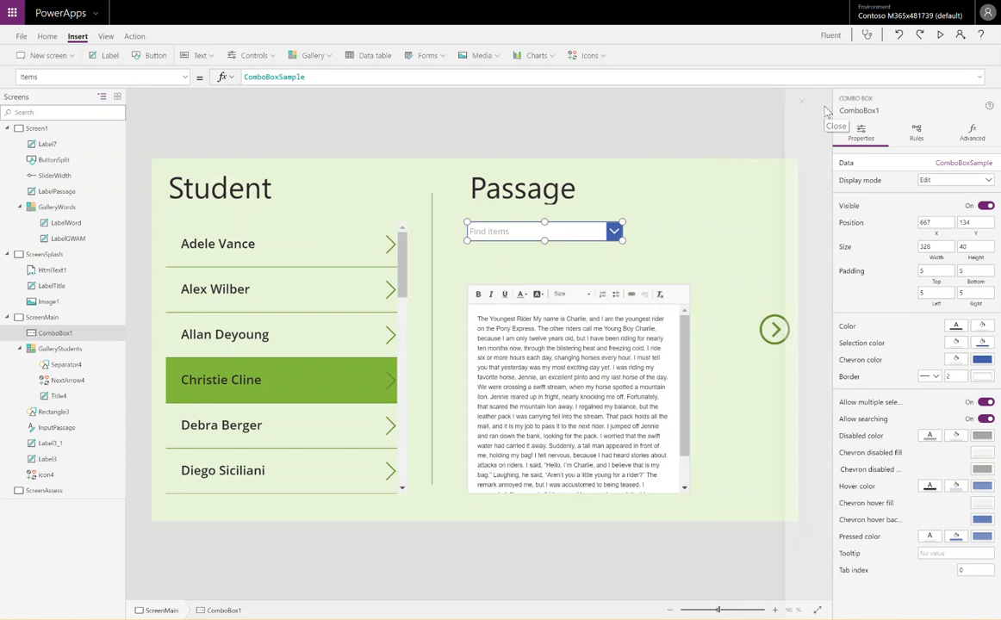
Test the combo box by searching for and selecting Item 8, then remove the selection and clear the search text
click(565, 233)
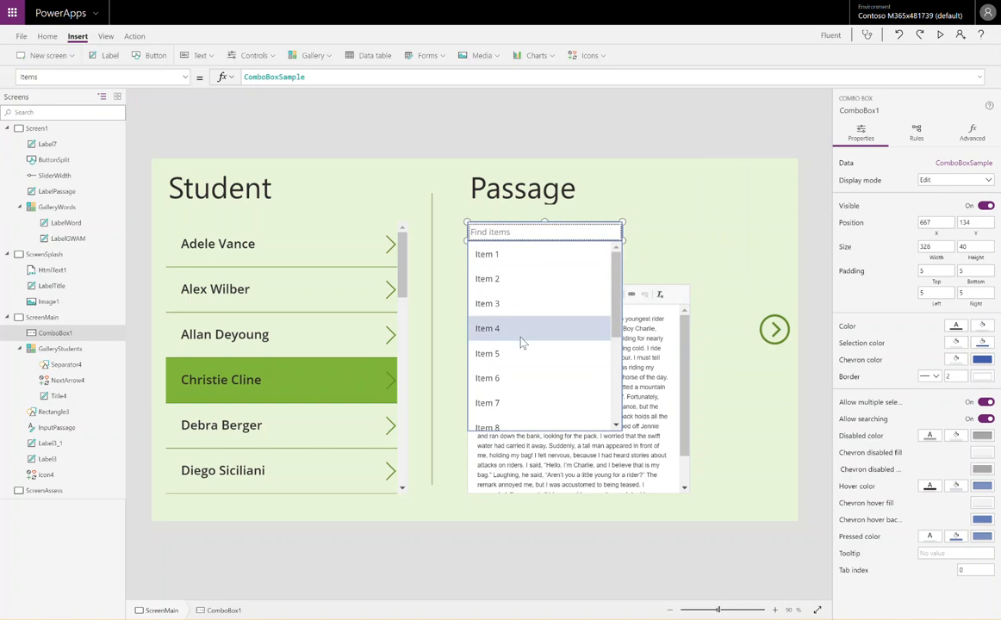
scroll(531, 358, down, 3)
scroll(531, 360, up, 3)
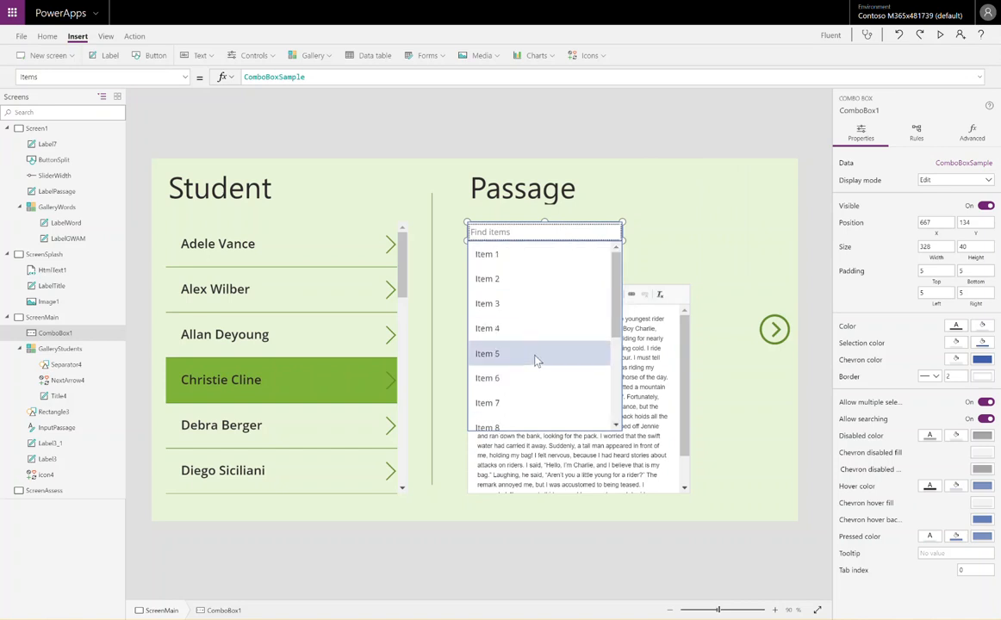
text(Item 8)
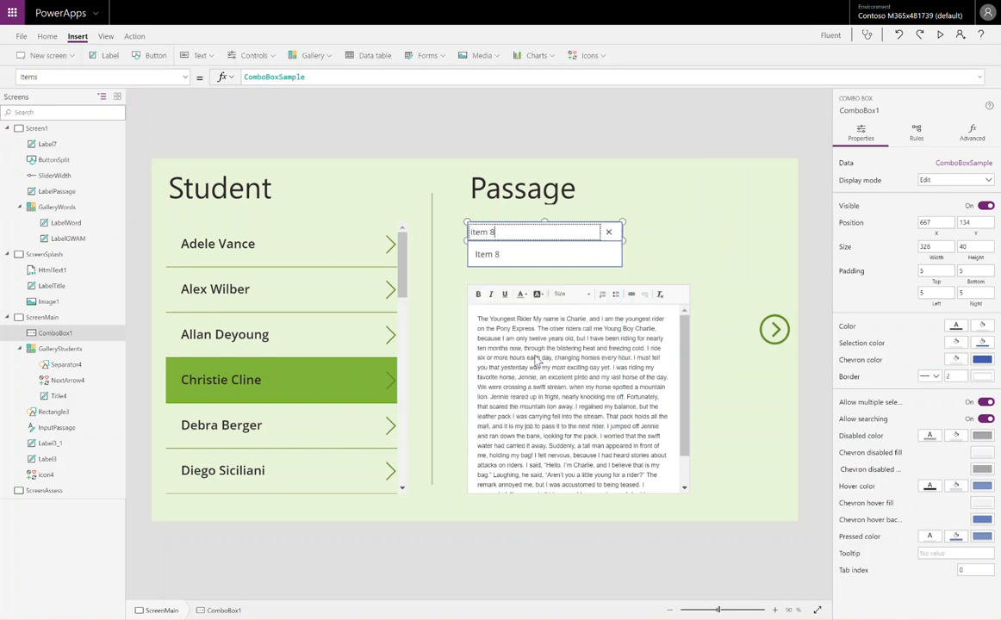
click(514, 256)
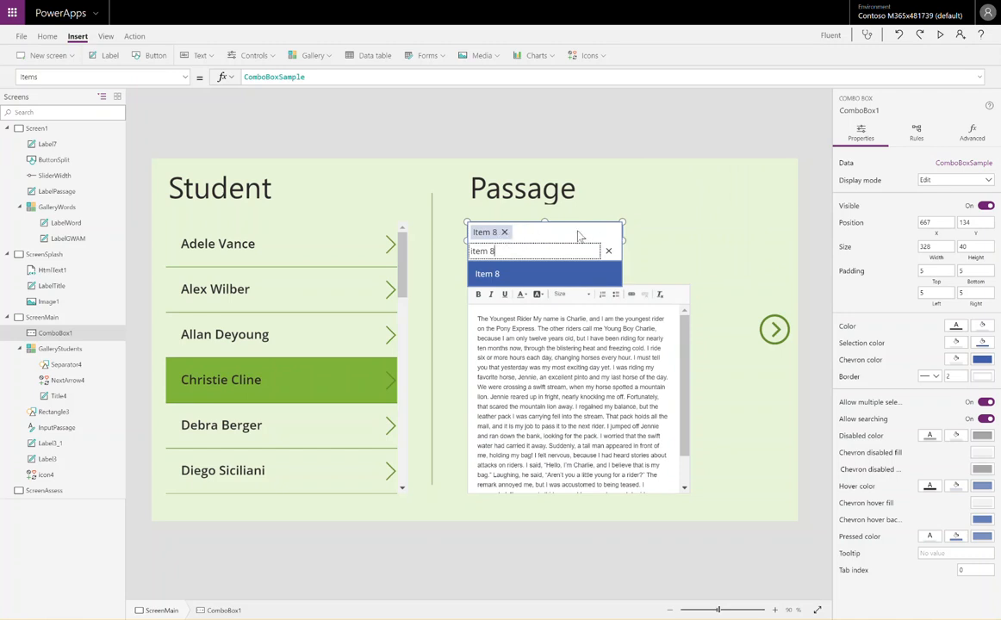
click(504, 233)
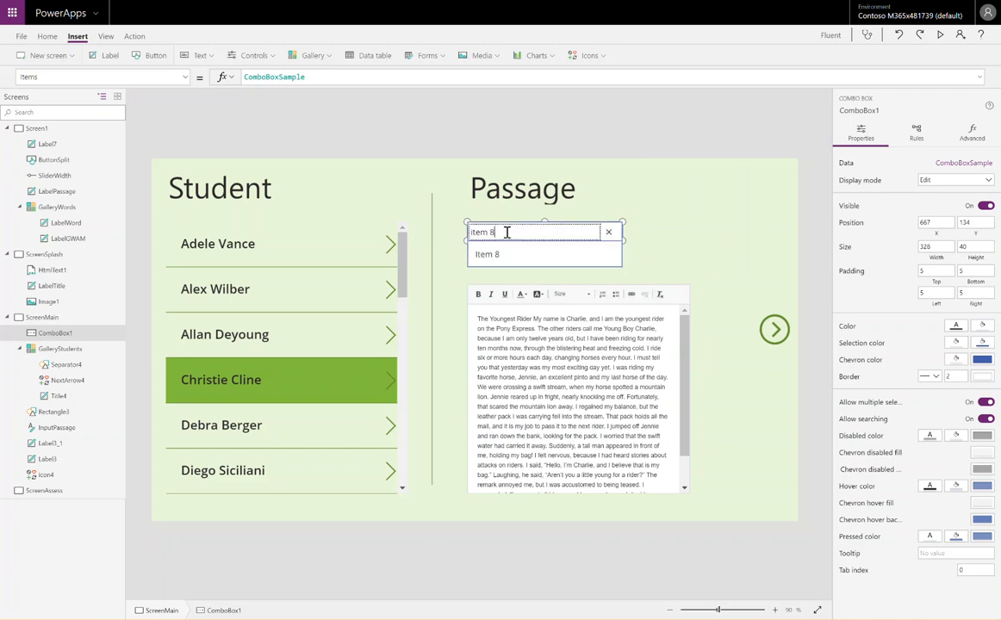
drag(500, 231, 440, 238)
key(BackSpace)
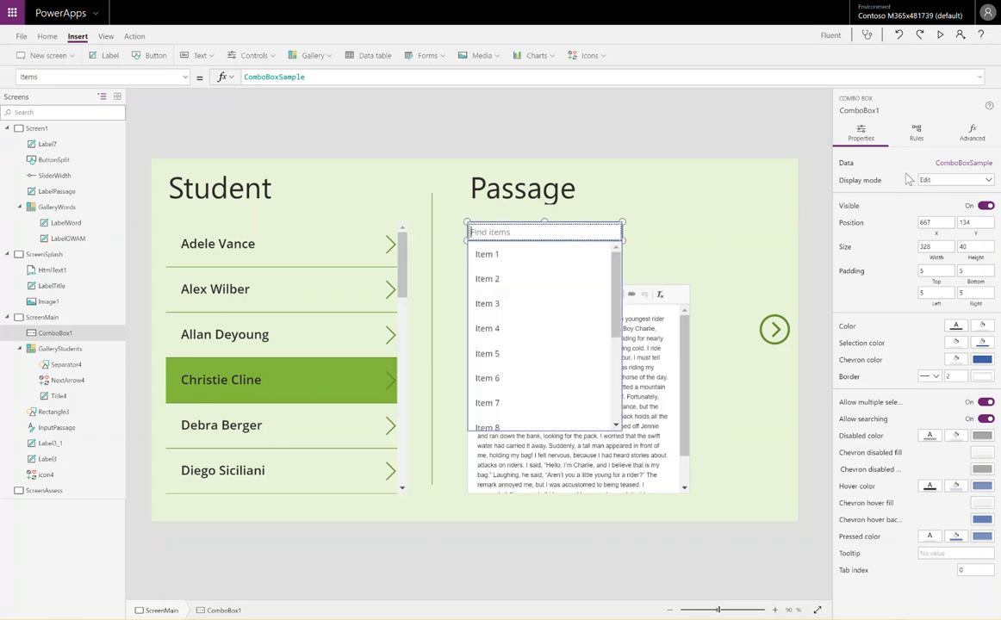
Open the combo box's SelectMultiple property for editing
click(166, 77)
scroll(129, 214, down, 5)
scroll(129, 214, down, 6)
scroll(114, 178, down, 3)
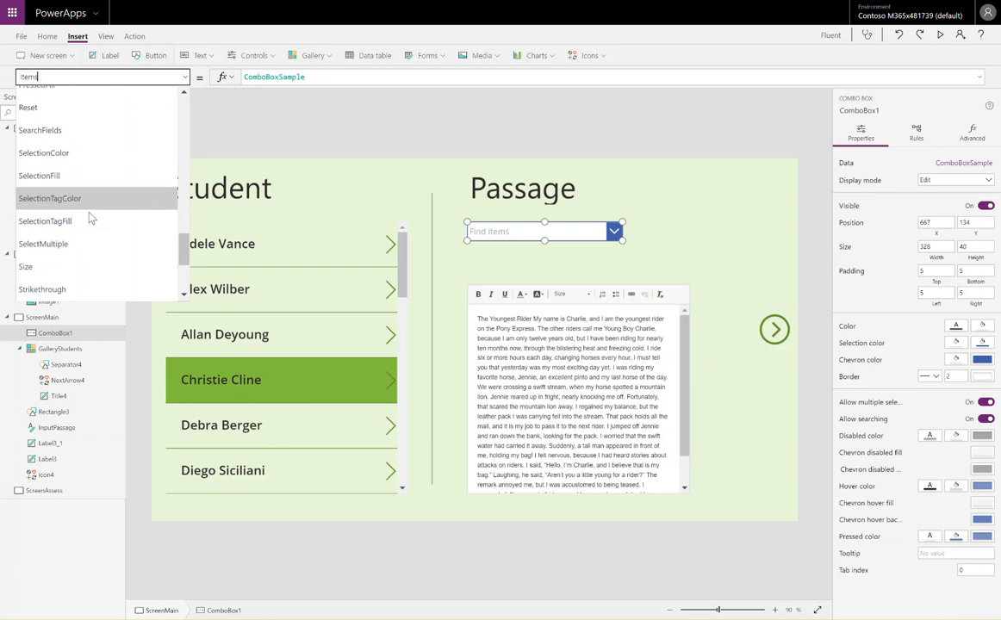
click(82, 244)
drag(284, 77, 215, 73)
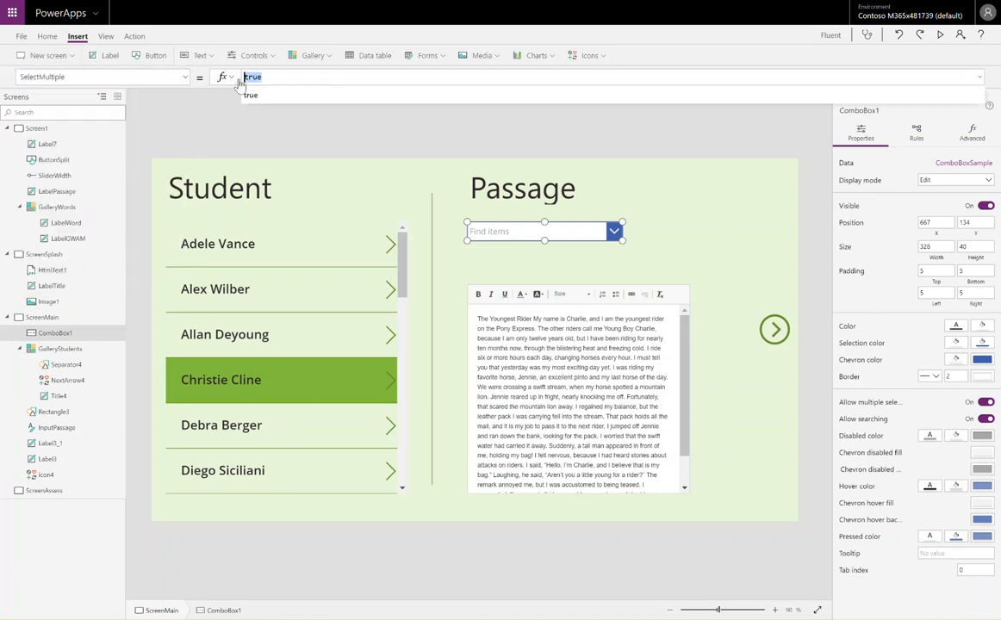
Test multiple selection in the combo box by choosing Item 4, Item 5 and Item 6, then remove all three
alt+click(500, 232)
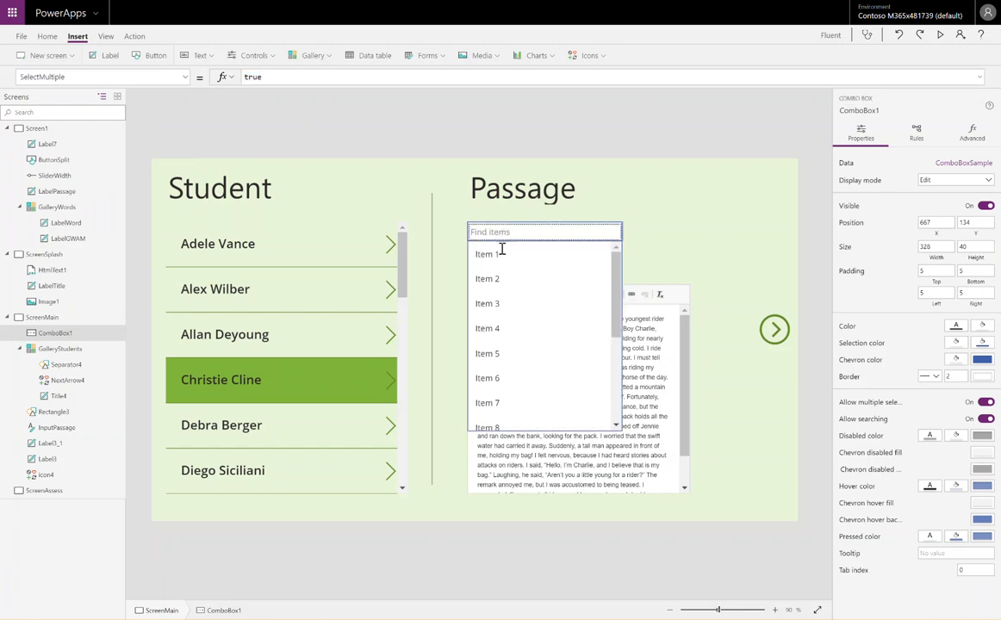
click(514, 328)
click(526, 377)
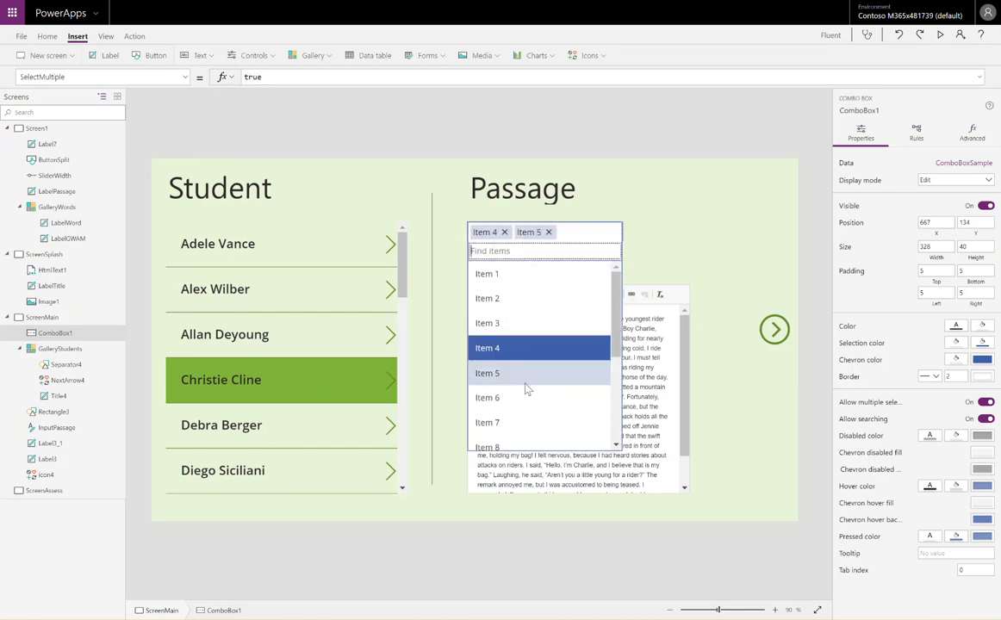
click(530, 399)
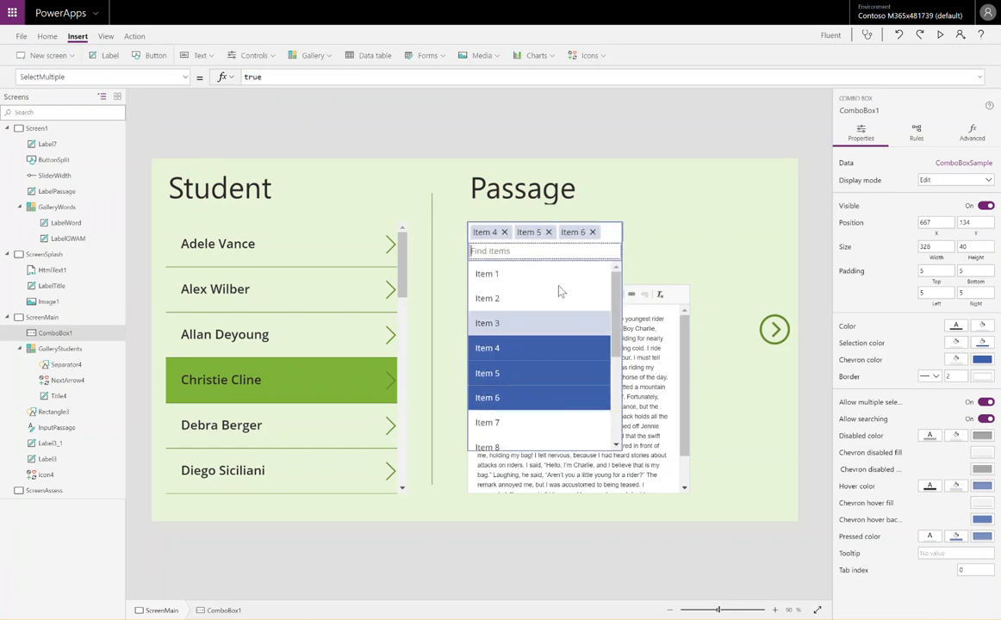
click(547, 233)
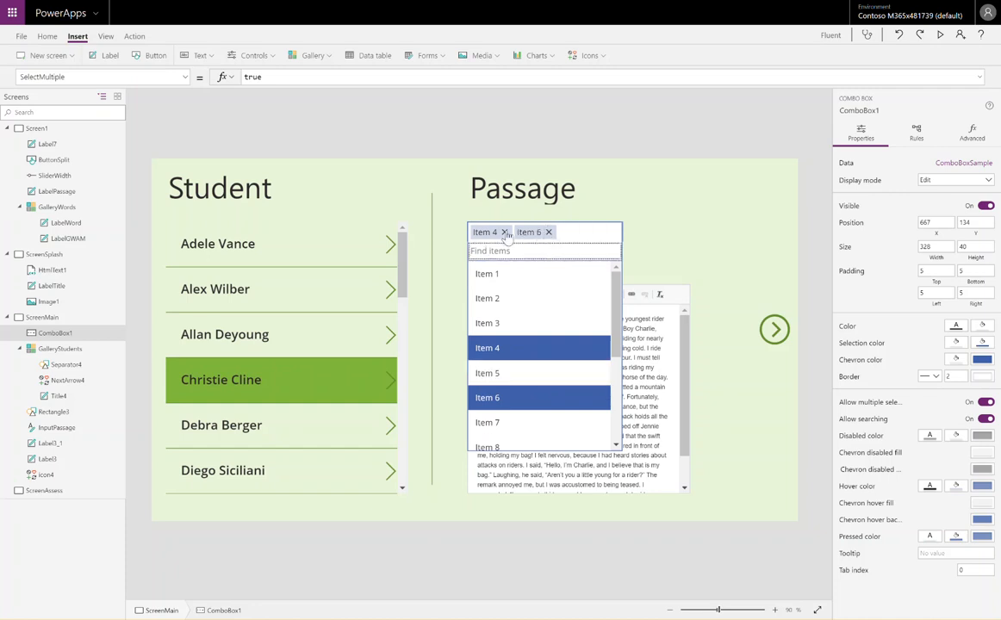
click(504, 233)
click(505, 233)
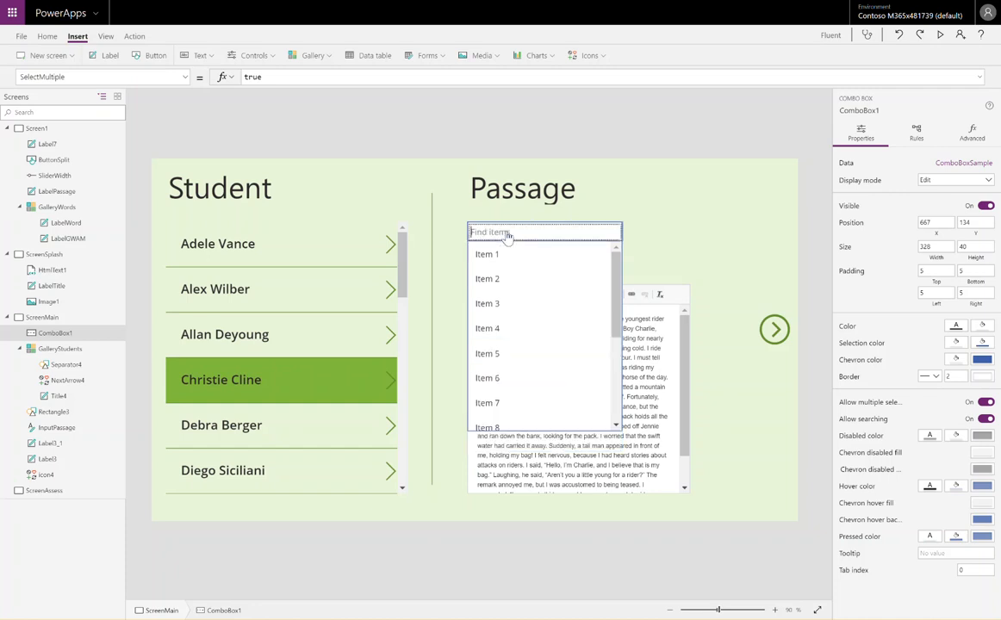
Set the combo box's SelectMultiple property to false
click(283, 78)
key(BackSpace)
key(BackSpace)
key(BackSpace)
key(BackSpace)
text(false)
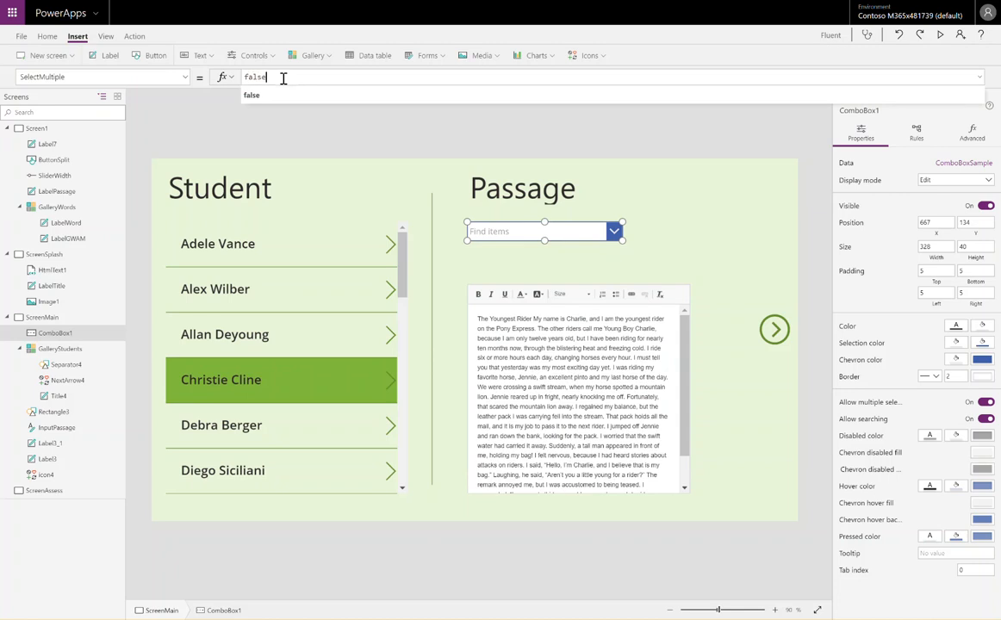
Test single selection in the combo box by choosing Item 3 and then Item 5, and clear the selection
click(523, 232)
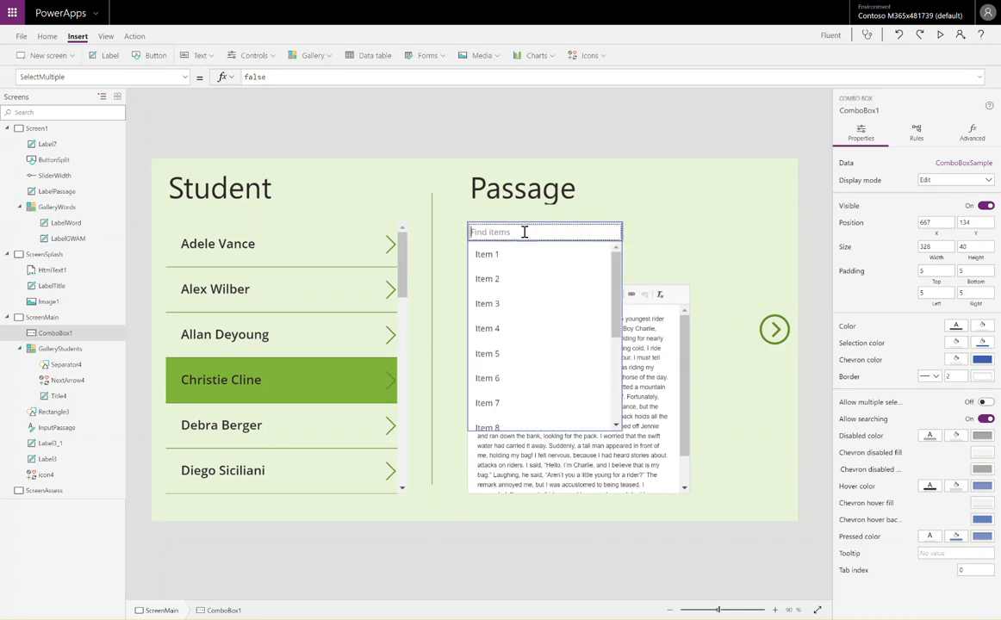
click(520, 305)
click(532, 239)
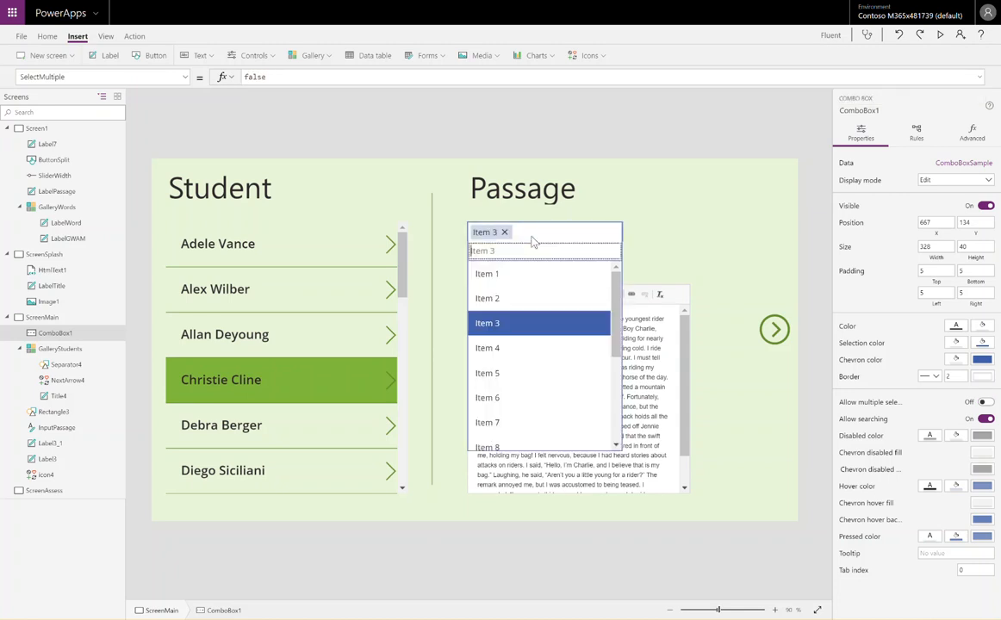
click(535, 375)
click(584, 239)
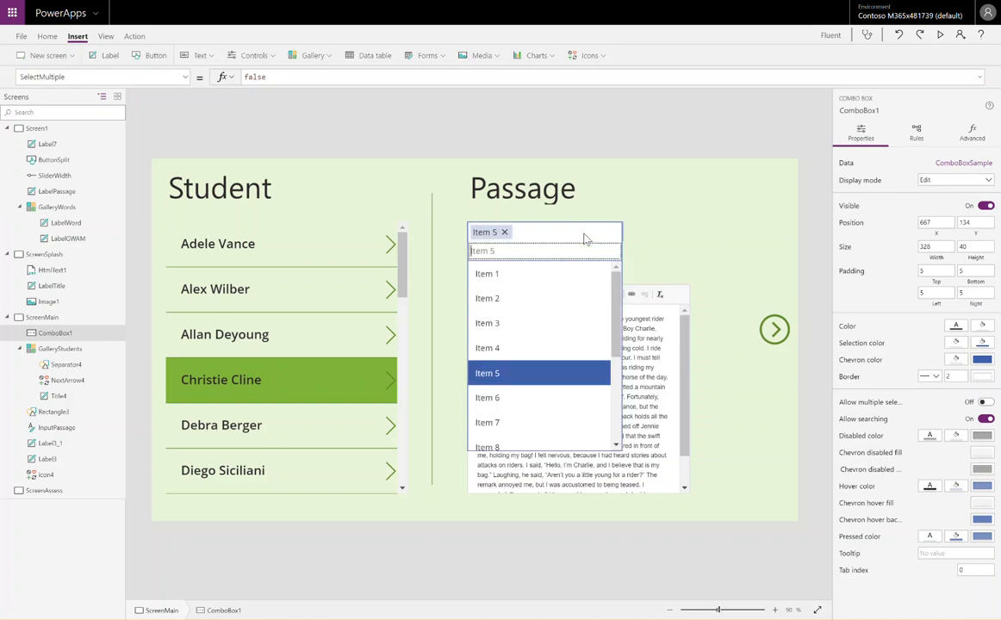
click(506, 232)
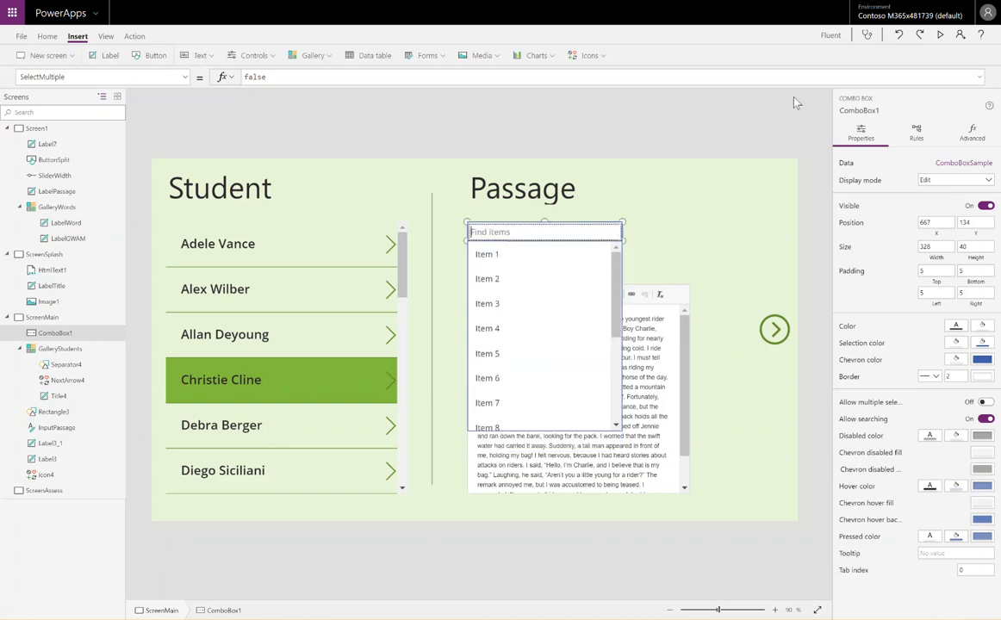
Expand the formula editor and replace the combo box's Items formula with the opening of a Table( function
click(980, 77)
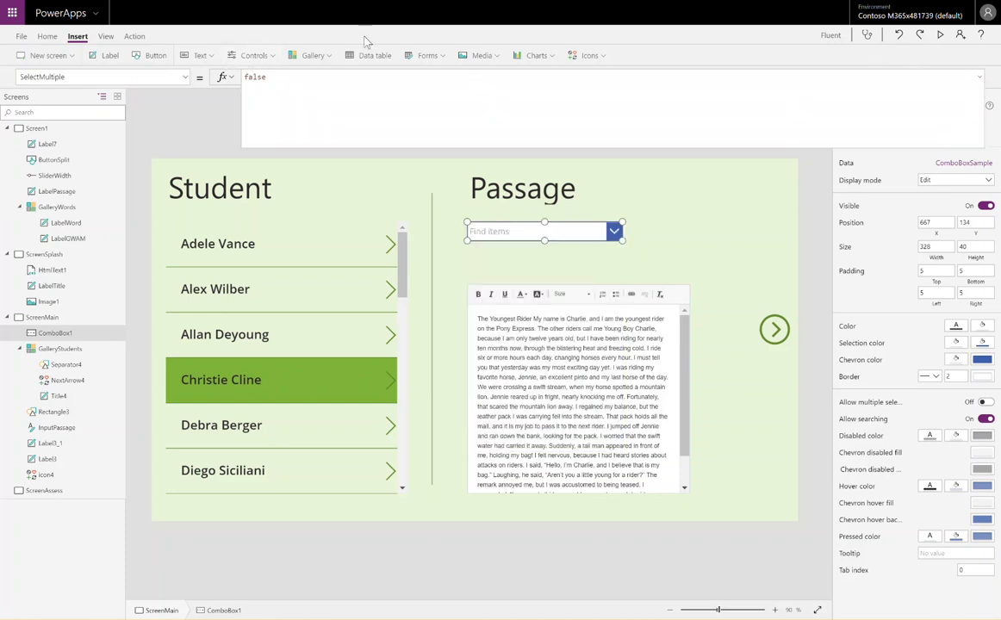
click(163, 77)
scroll(141, 197, up, 5)
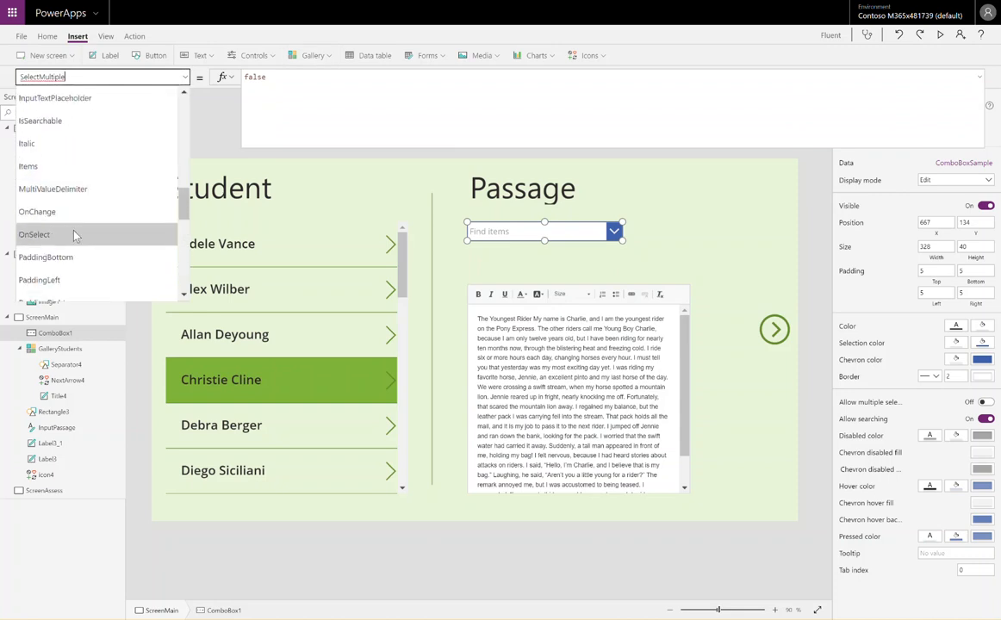
click(73, 167)
key(ctrl+a)
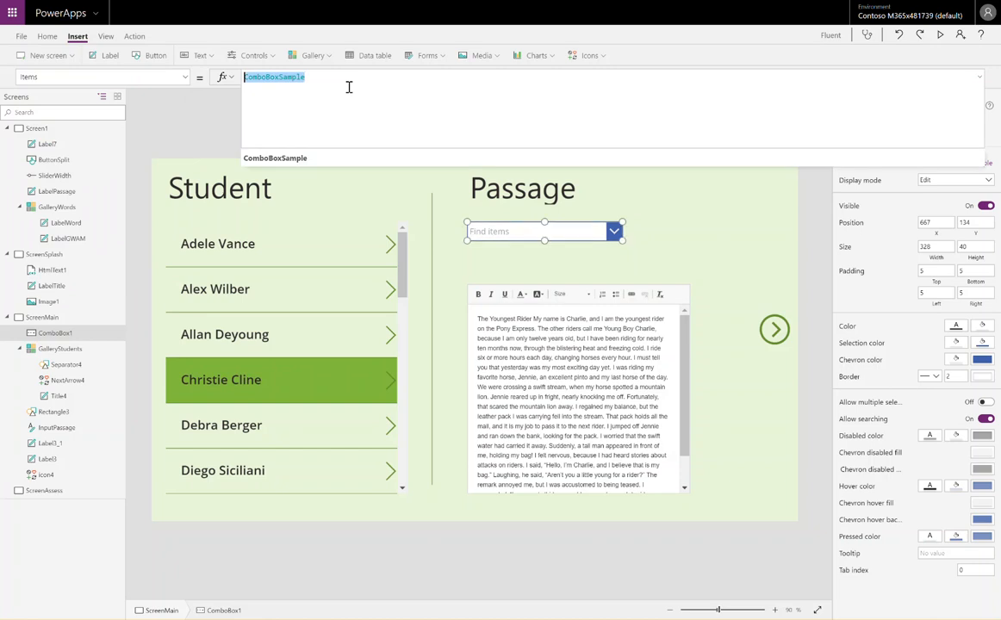
key(BackSpace)
text(Tab)
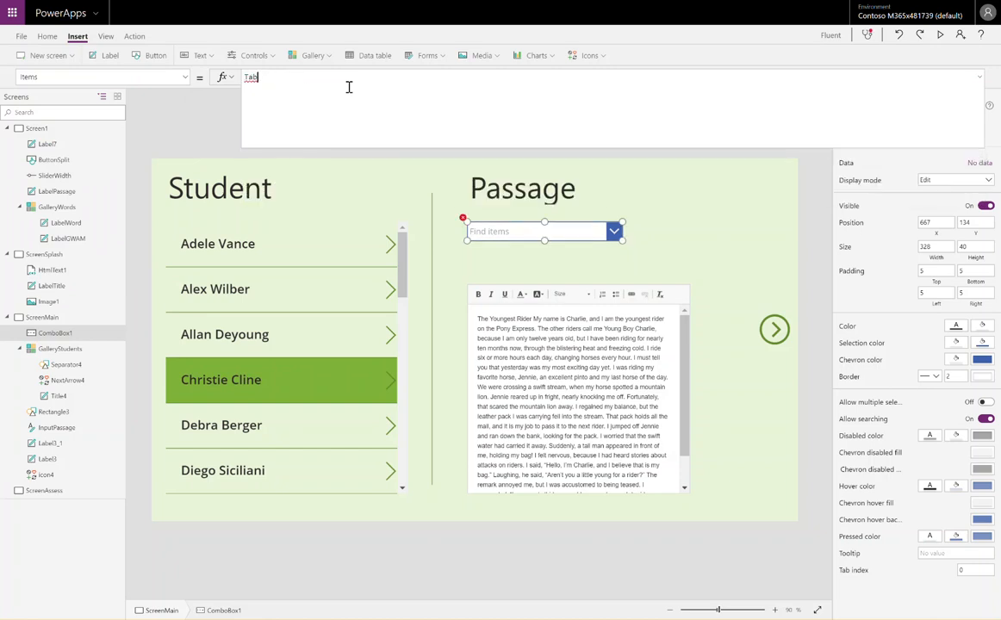
text(le()
key(shift+Return)
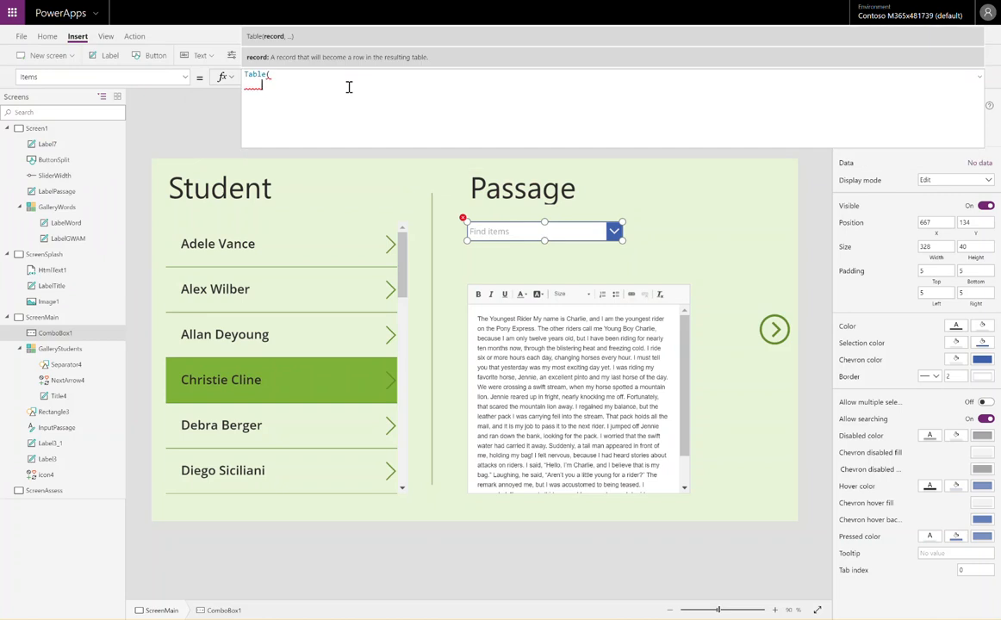
Add the record {grade: "K"} to the Table function and close it with a parenthesis on its own line
key(ctrl+a)
click(348, 87)
text(})
key(Return)
text())
key(Up)
key(End)
Show the combo box's advanced properties and duplicate the grade "K" record on a second table line, separating the records with commas
key(shift+Home)
key(ctrl+c)
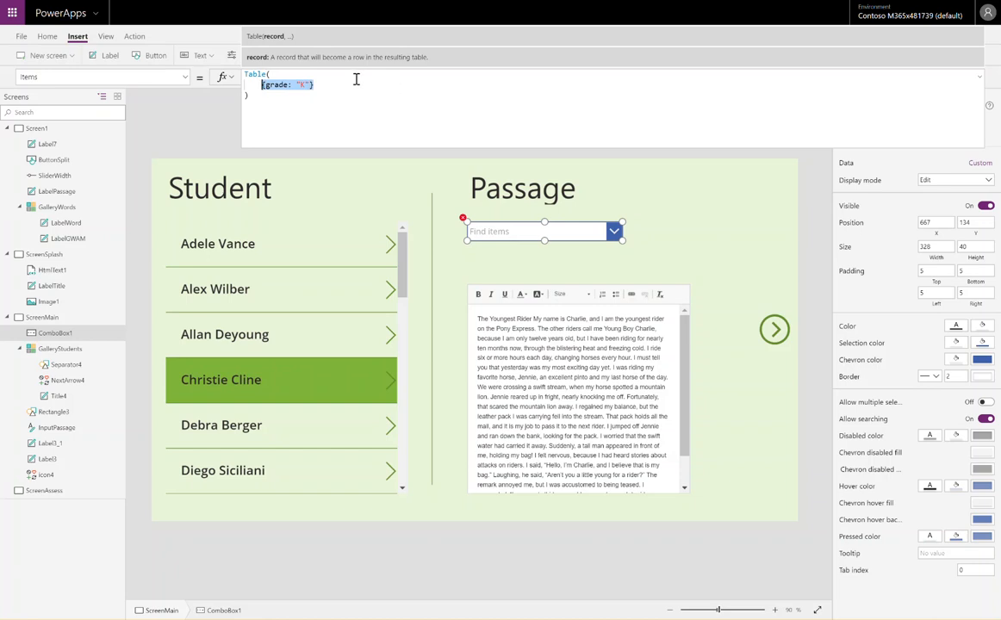
click(355, 86)
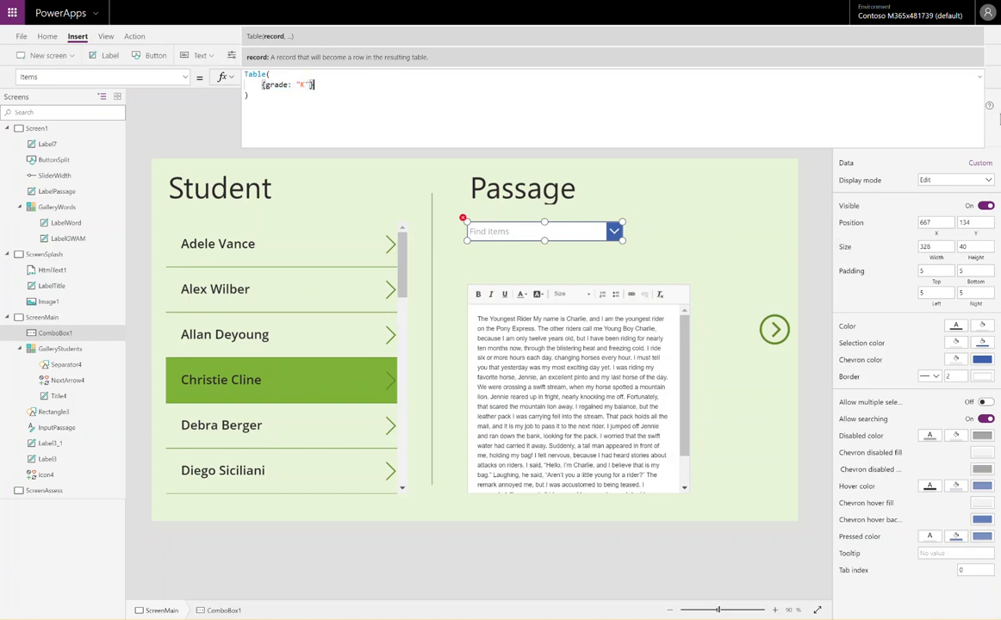
click(994, 139)
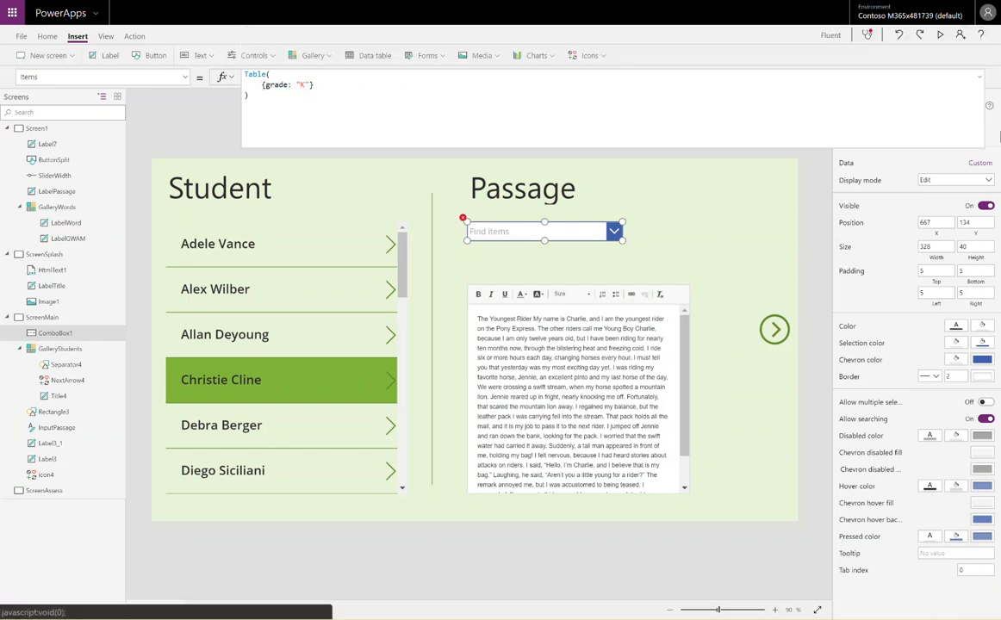
click(591, 84)
text(,)
key(Return)
key(ctrl+v)
text(,)
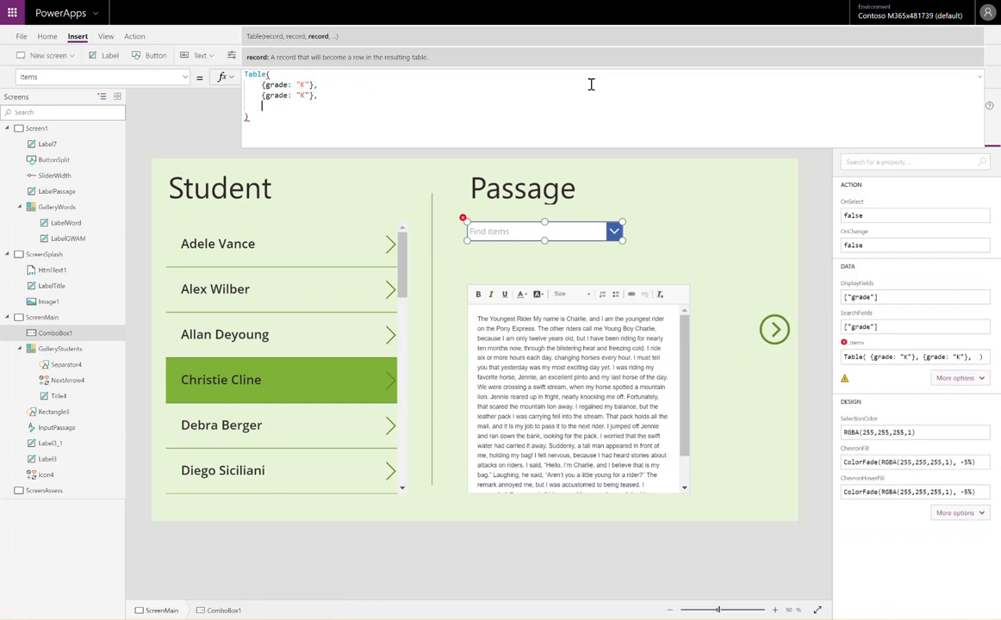
Add a third grade record to the table and set the second and third grades to "1" and "2"
key(Return)
key(ctrl+v)
key(Left)
key(Left)
key(Left)
key(BackSpace)
text(1)
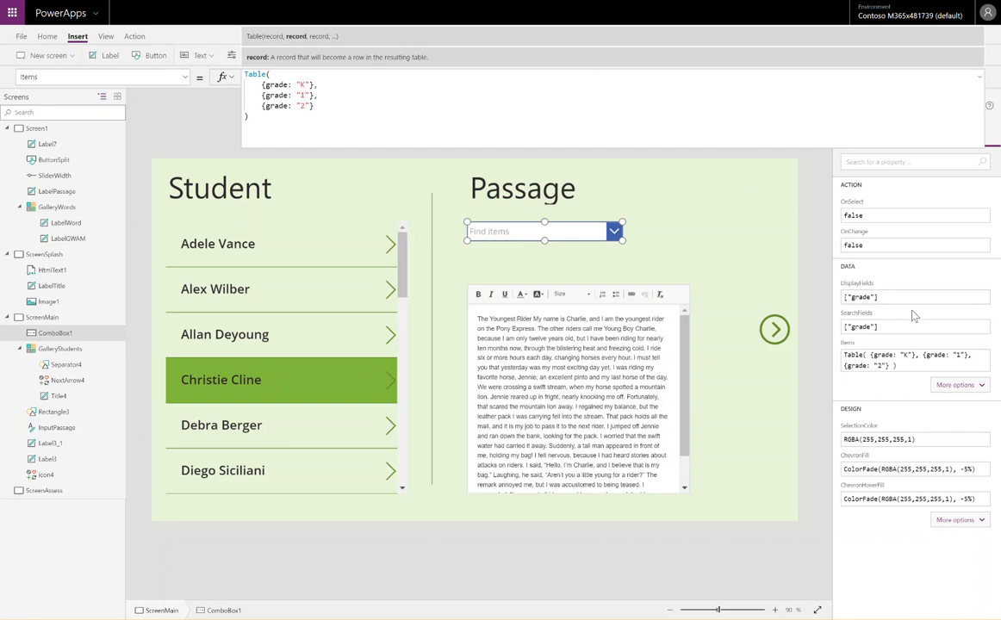
Test the combo box's grade list by searching for 1, clear the search, and return to the Items formula
alt+click(545, 231)
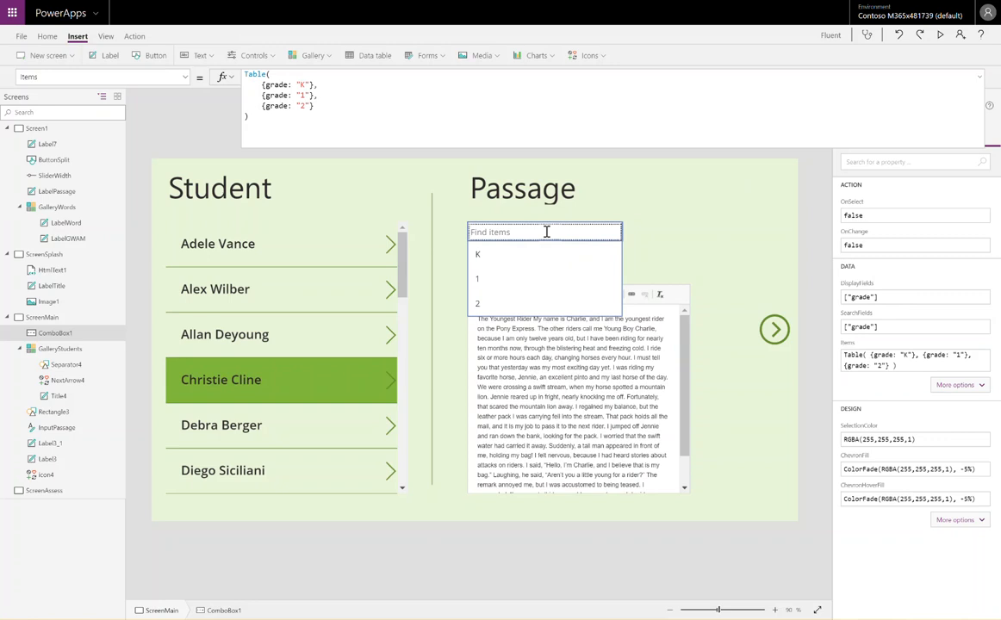
text(1)
key(BackSpace)
click(358, 110)
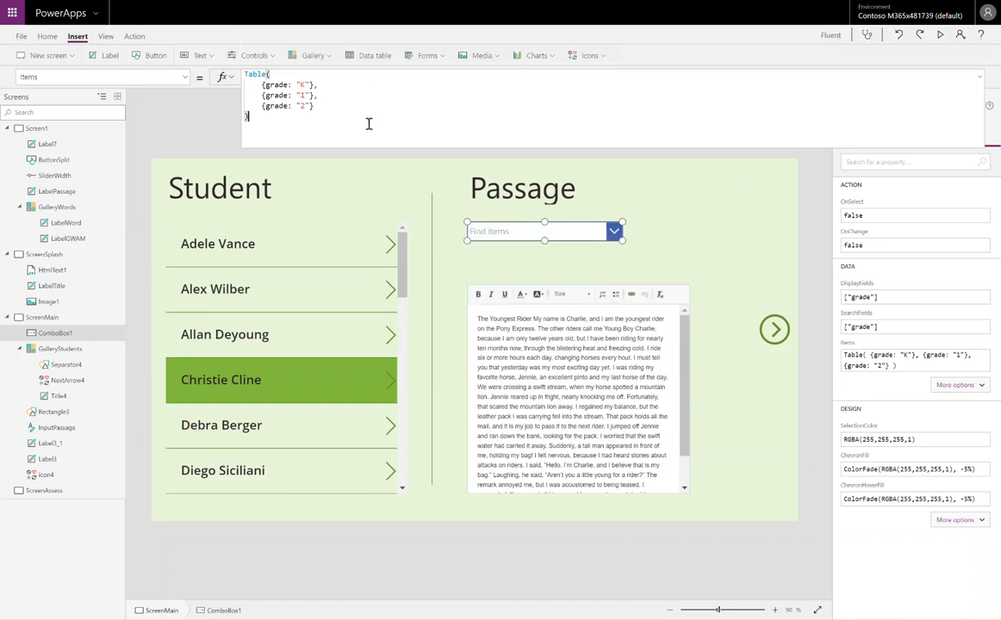
Try the single-column list ["K","1","2"] as the combo box's Items formula in place of the Table function
key(ctrl+a)
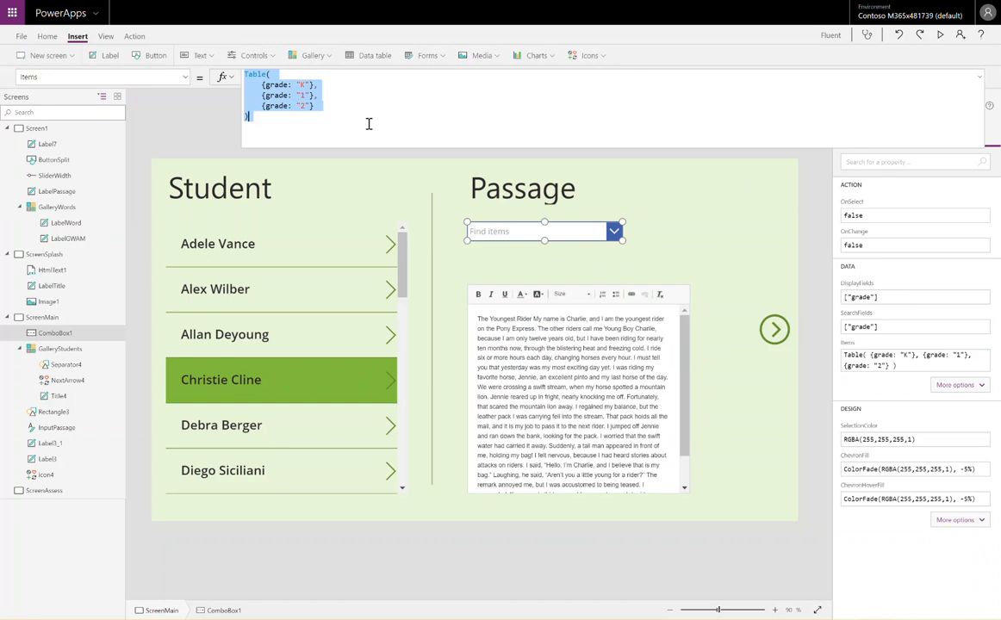
text([])
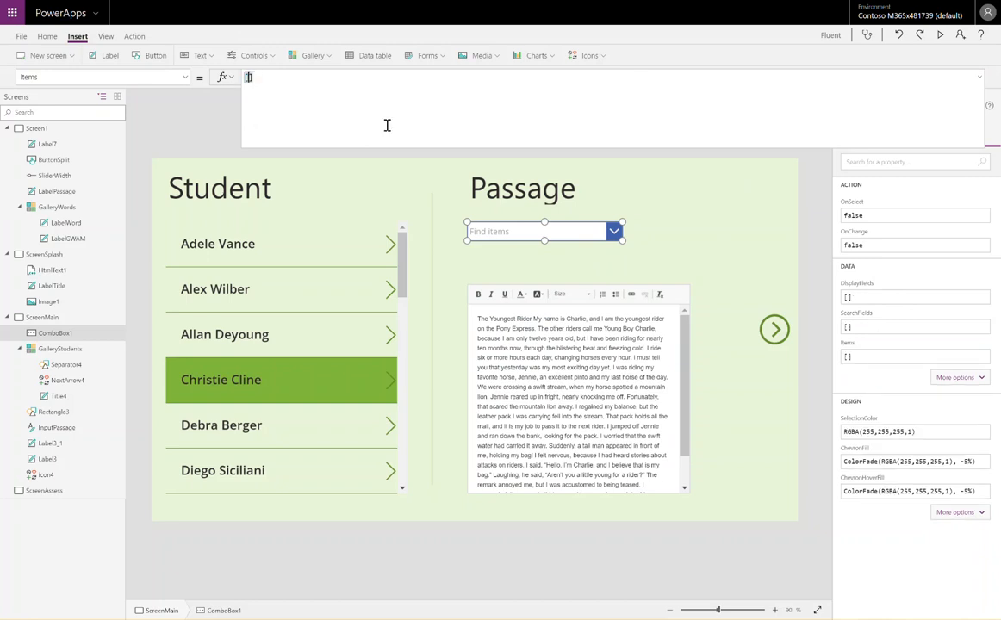
text(")
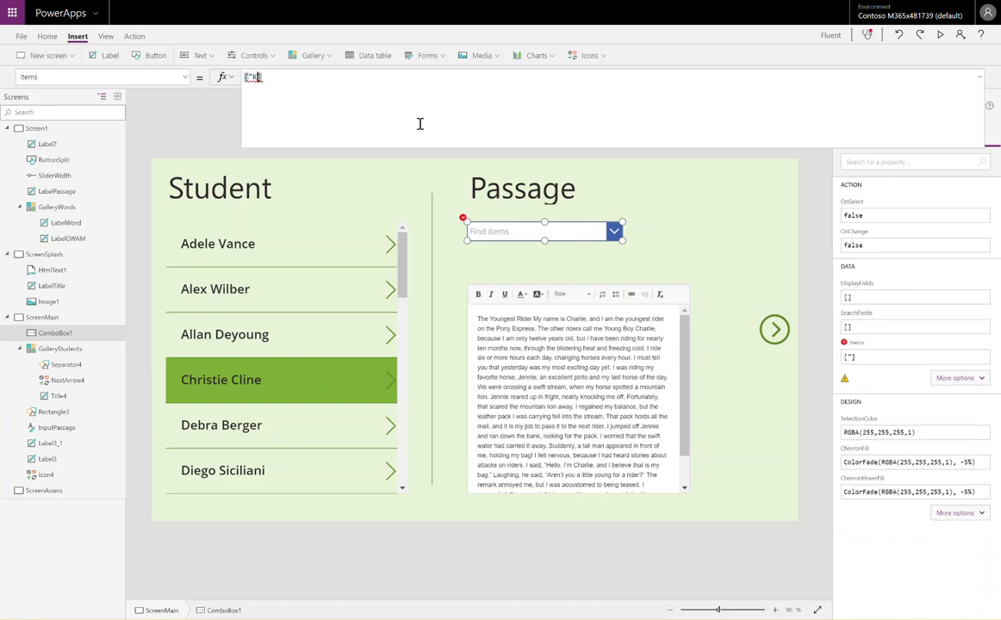
text(K",")
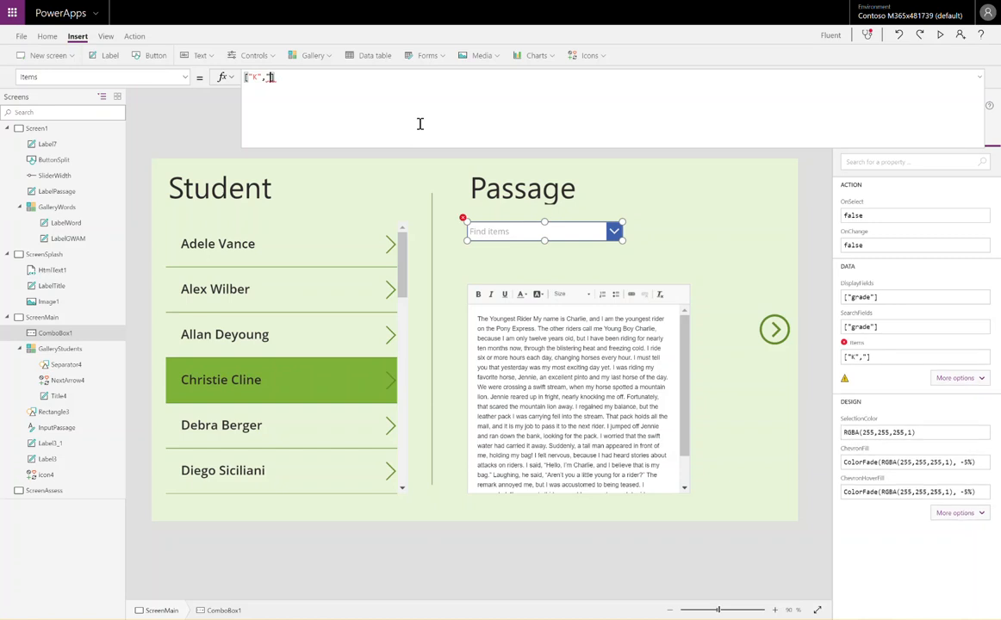
text(1",)
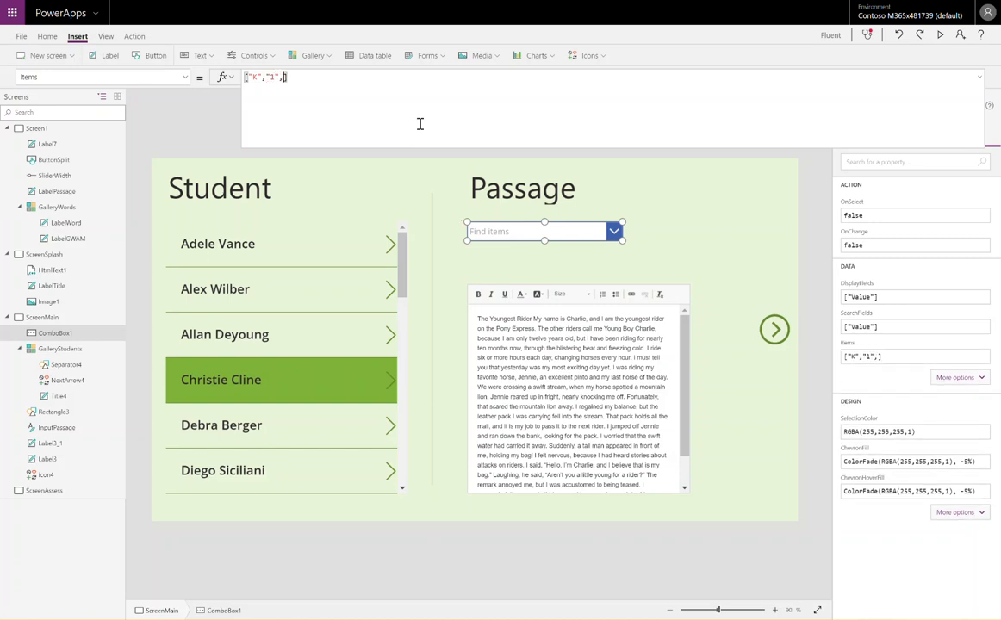
text("2")
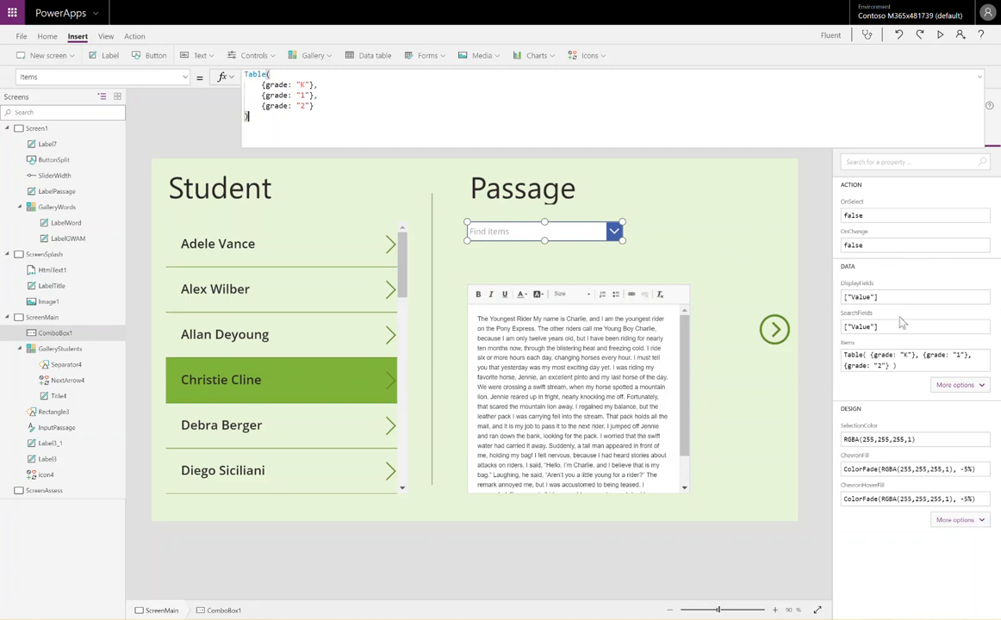
Set the combo box's DisplayFields property to ["grade"]
click(896, 296)
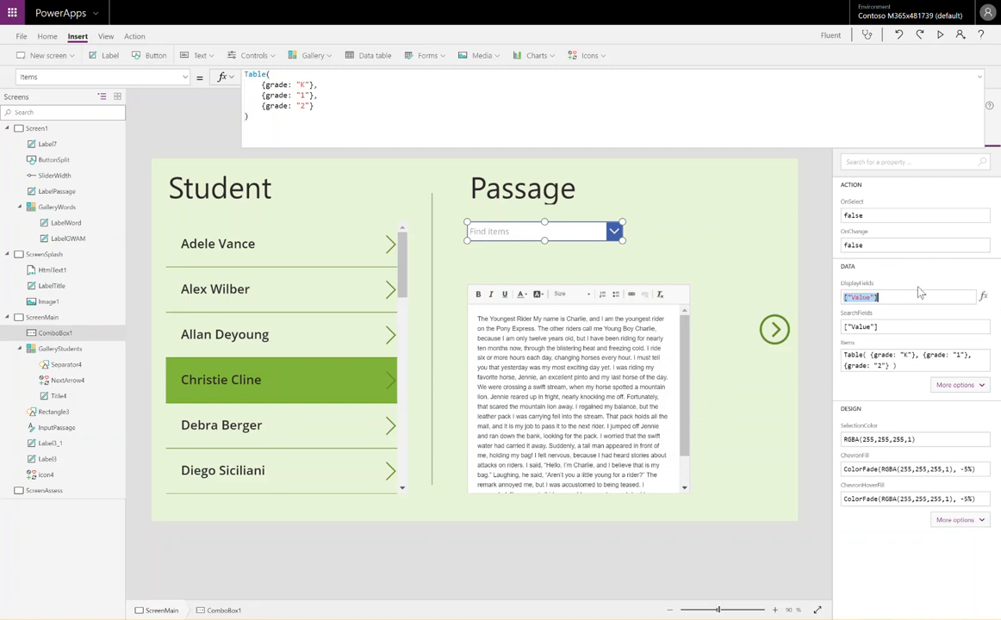
key(BackSpace)
text(["grad)
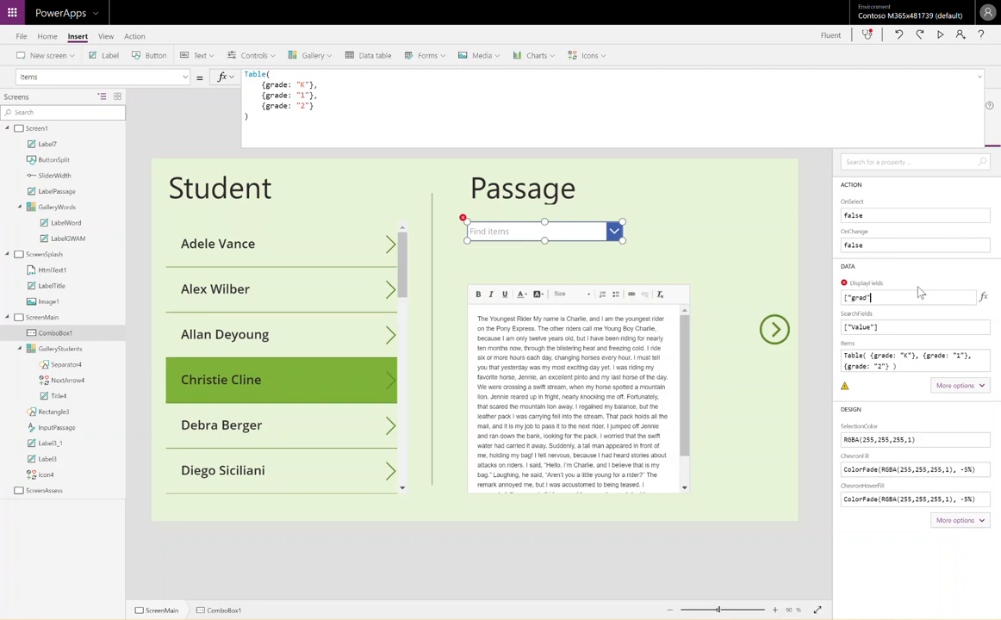
text(])
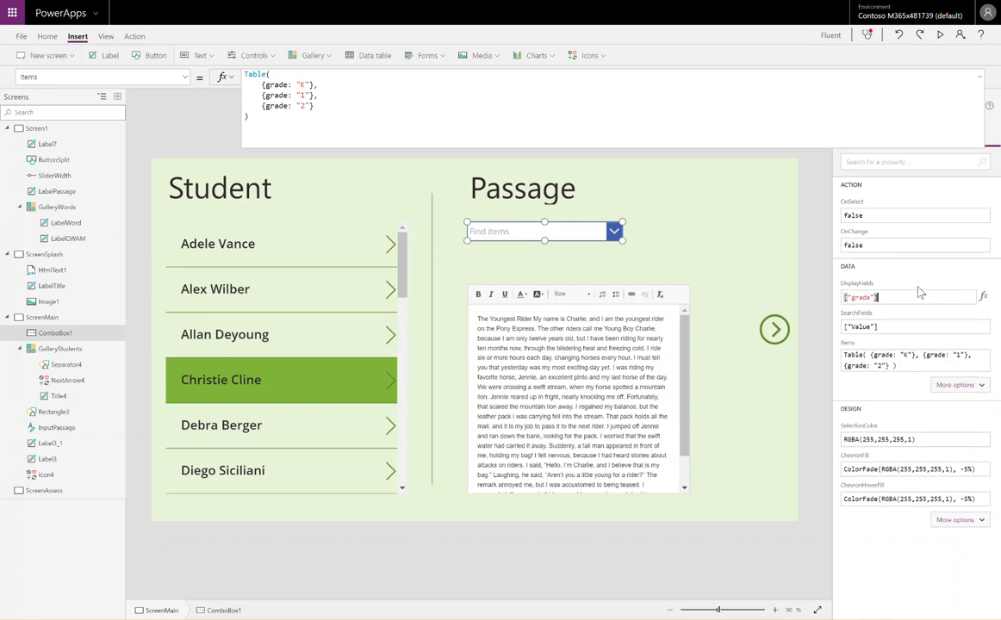
Copy the ["grade"] value from DisplayFields into SearchFields and open the combo box's list to test it
drag(938, 296, 918, 308)
key(ctrl+c)
click(905, 332)
key(ctrl+a)
key(ctrl+v)
click(613, 234)
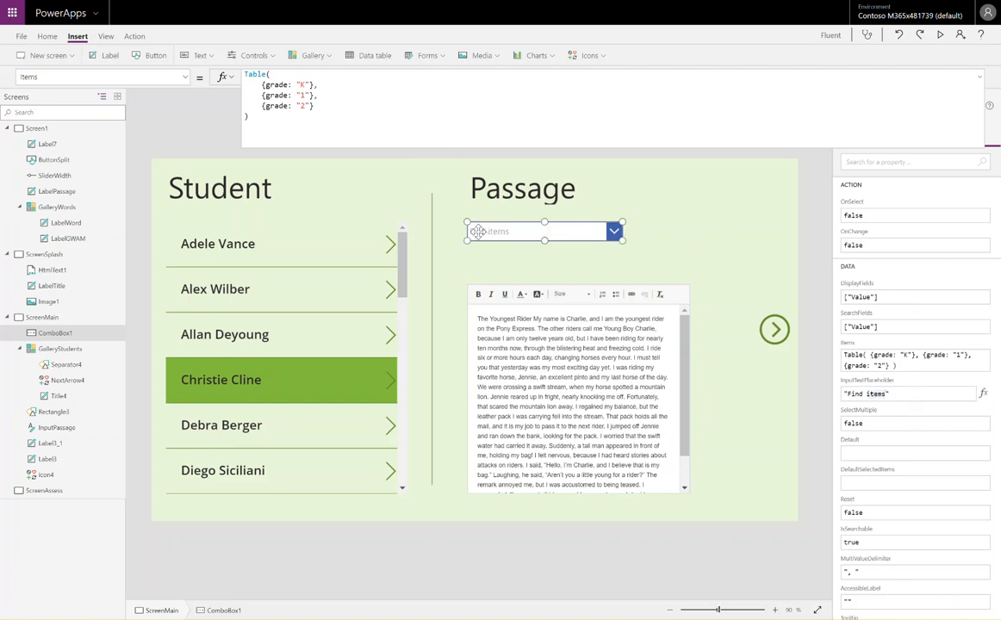
Set the combo box's input text placeholder to "Grade level"
key(ctrl+shift+Left)
key(ctrl+shift+Left)
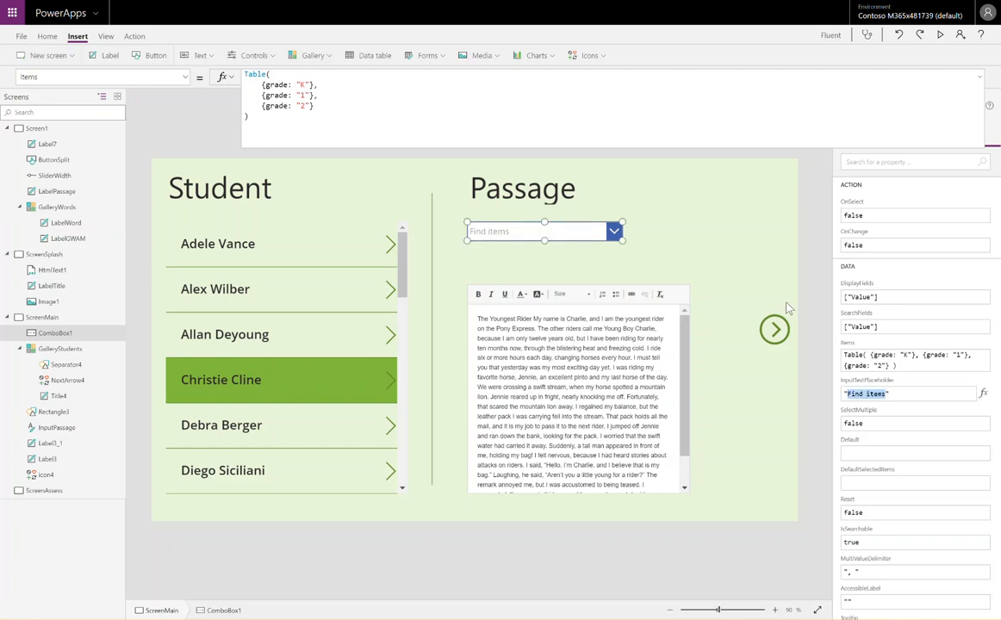
text(Grade level)
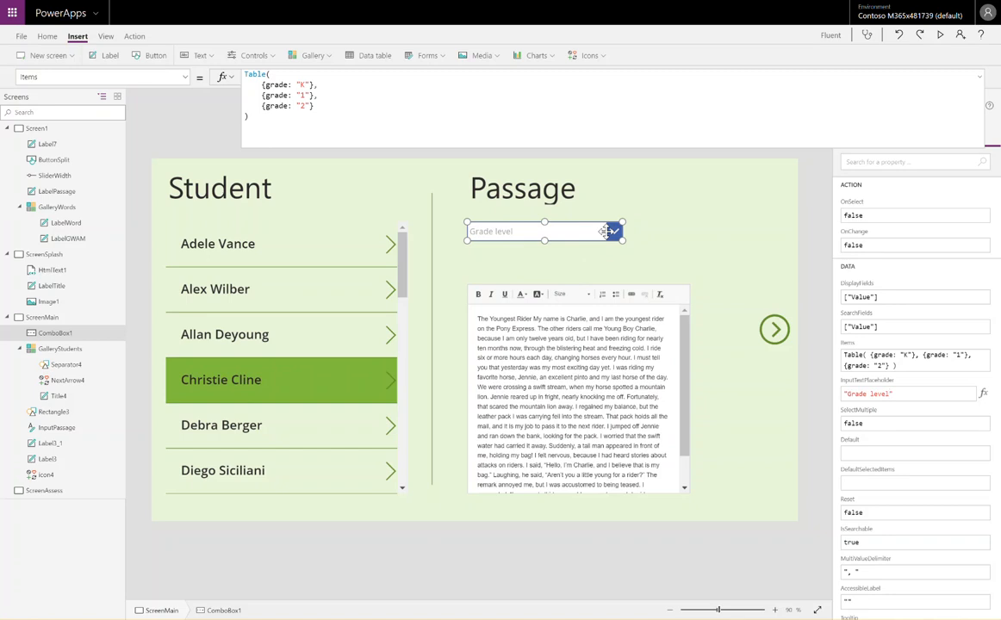
Show the combo box's additional design properties and set ChevronBackground to NextArrow4.Color
click(47, 37)
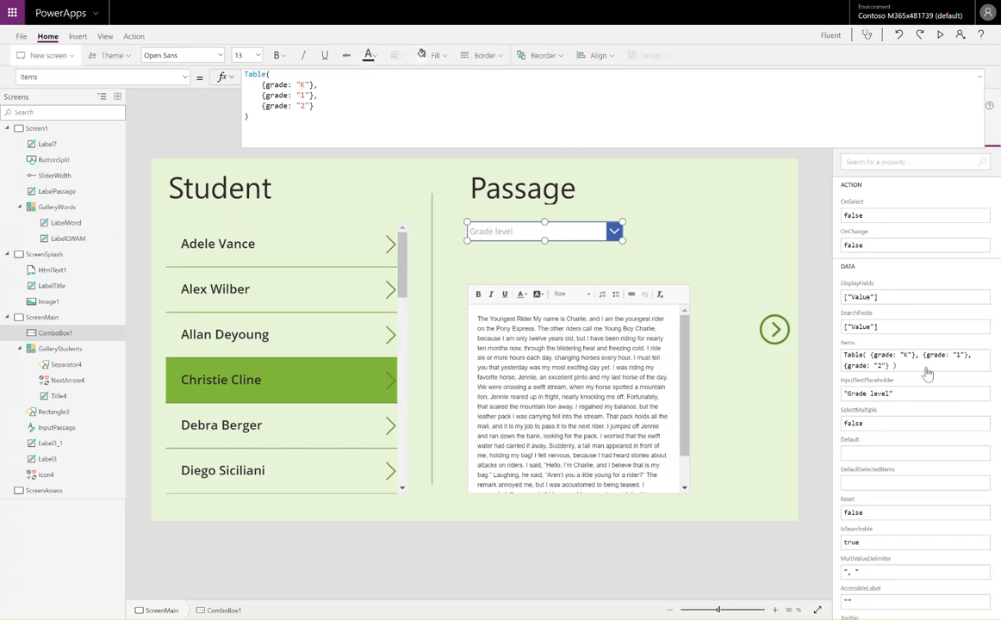
scroll(927, 373, down, 3)
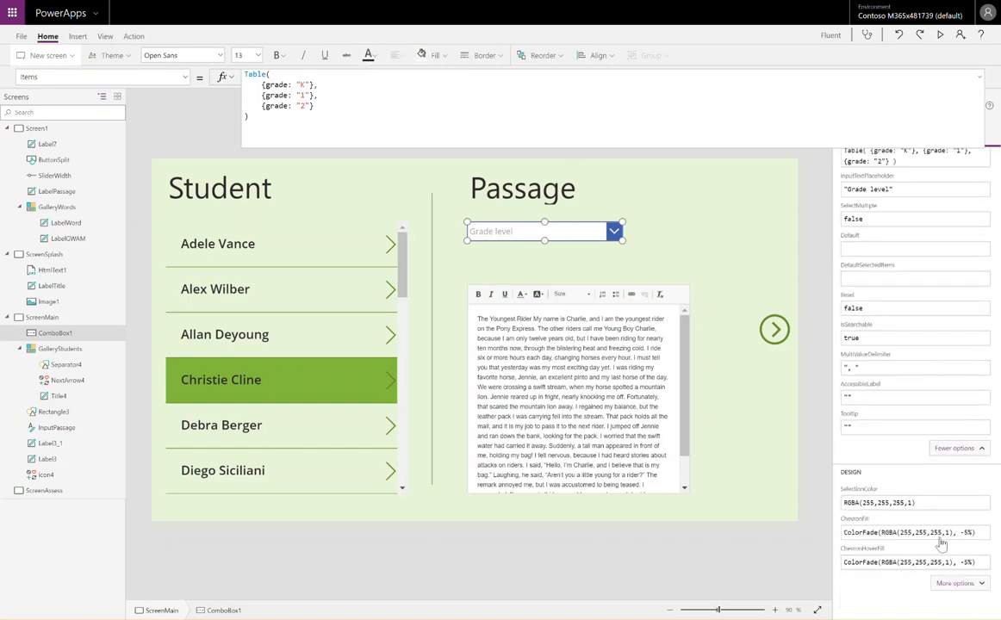
click(954, 583)
scroll(944, 538, down, 3)
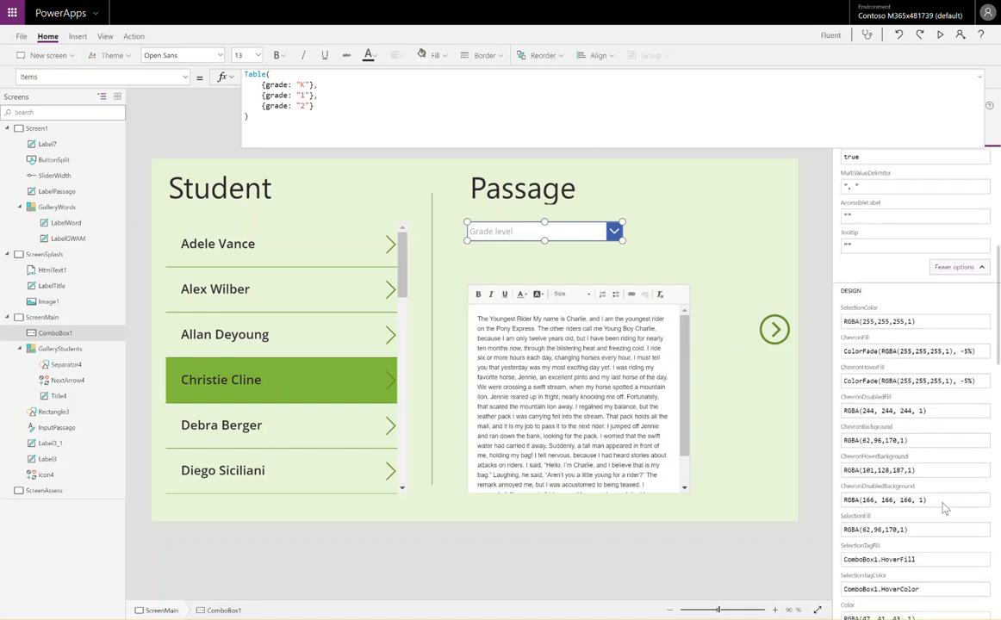
click(932, 441)
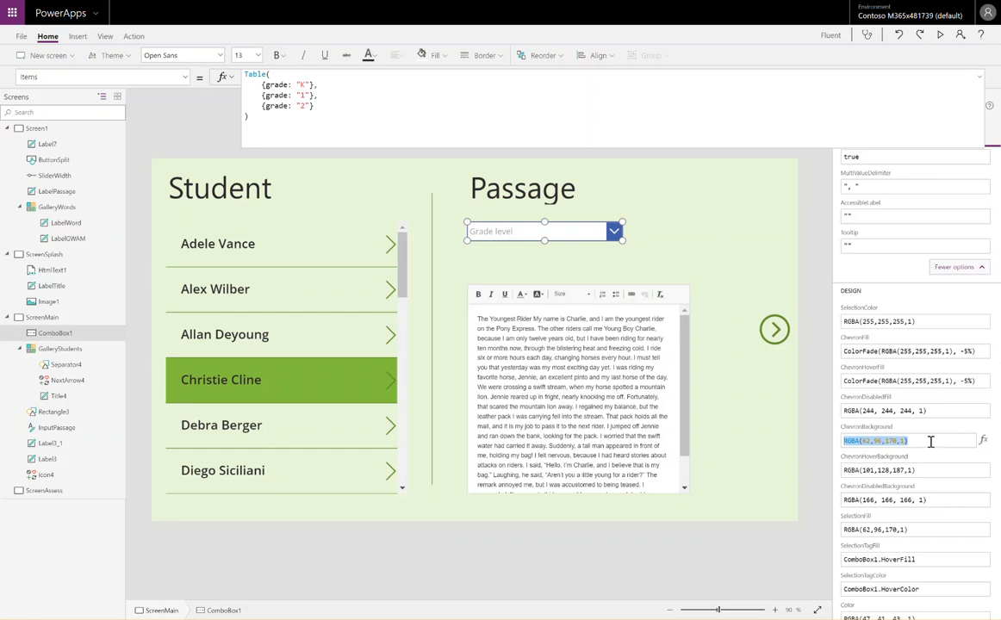
text(Ne)
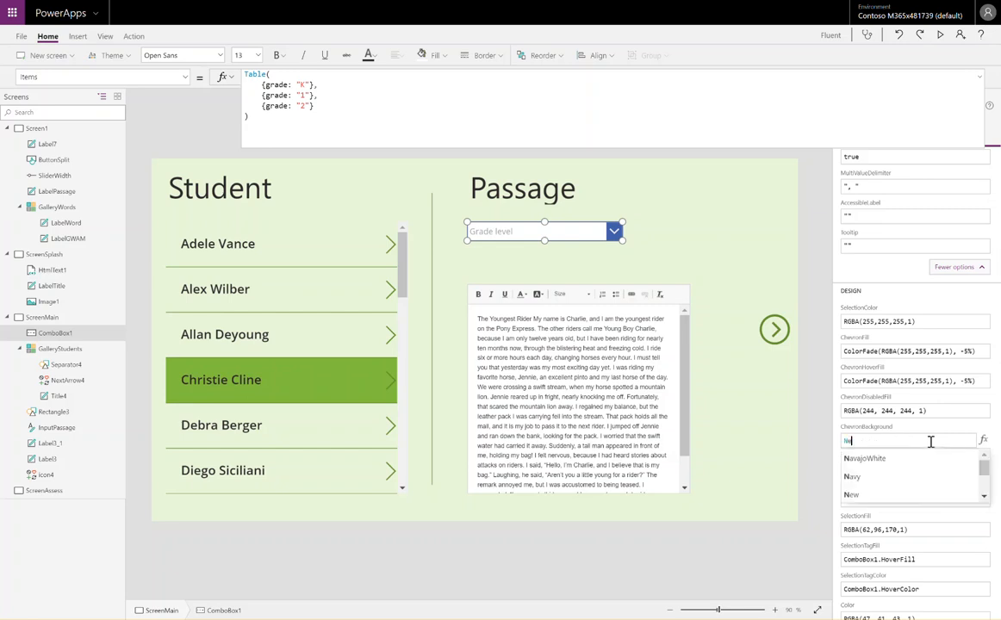
text(xtArrow4.)
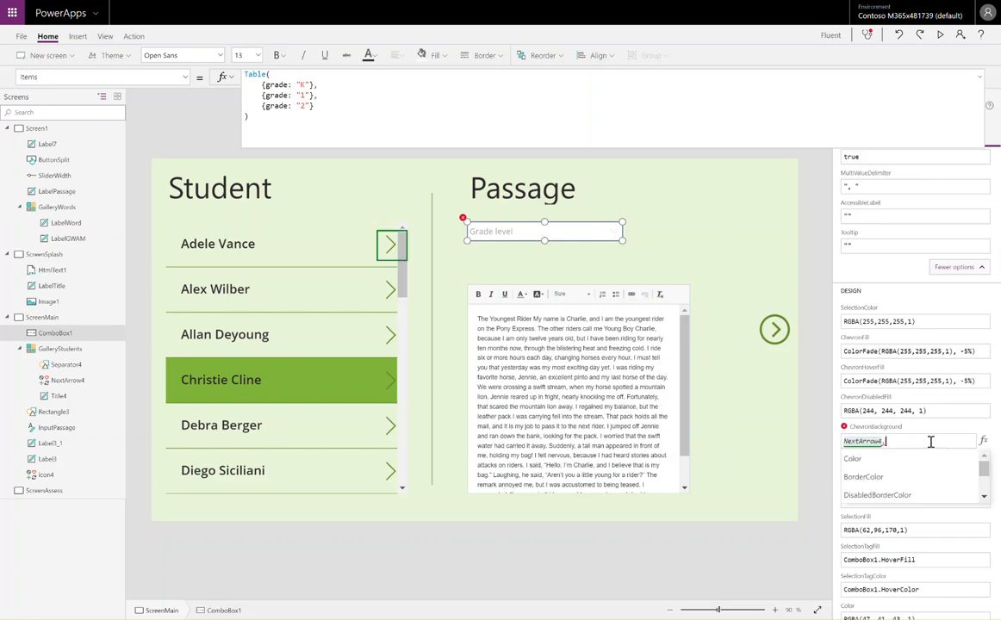
text(Color)
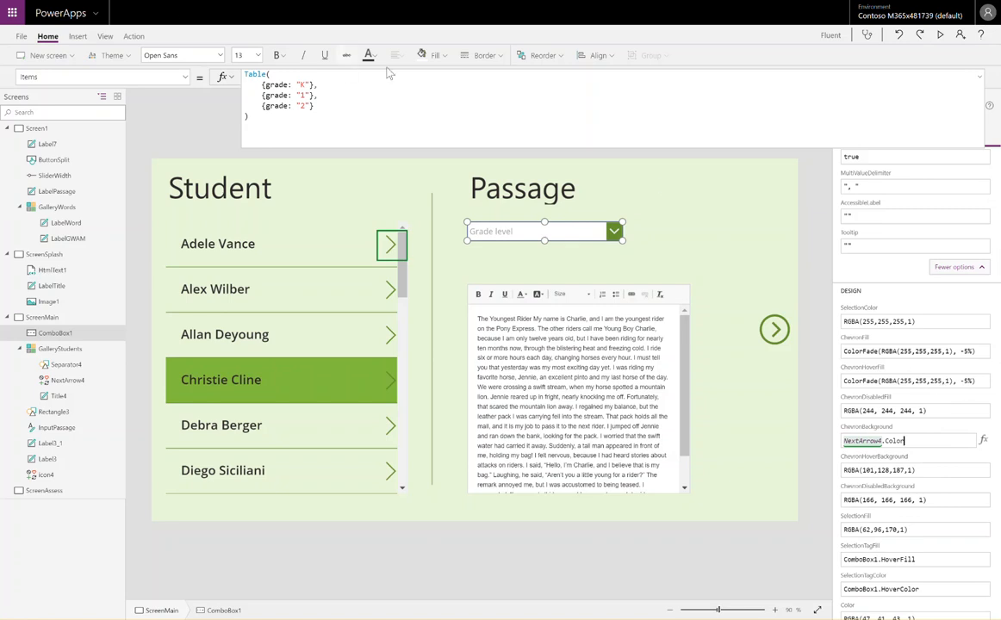
Replace the combo box's BorderColor formula with ComboBox1.ChevronBackground
click(492, 55)
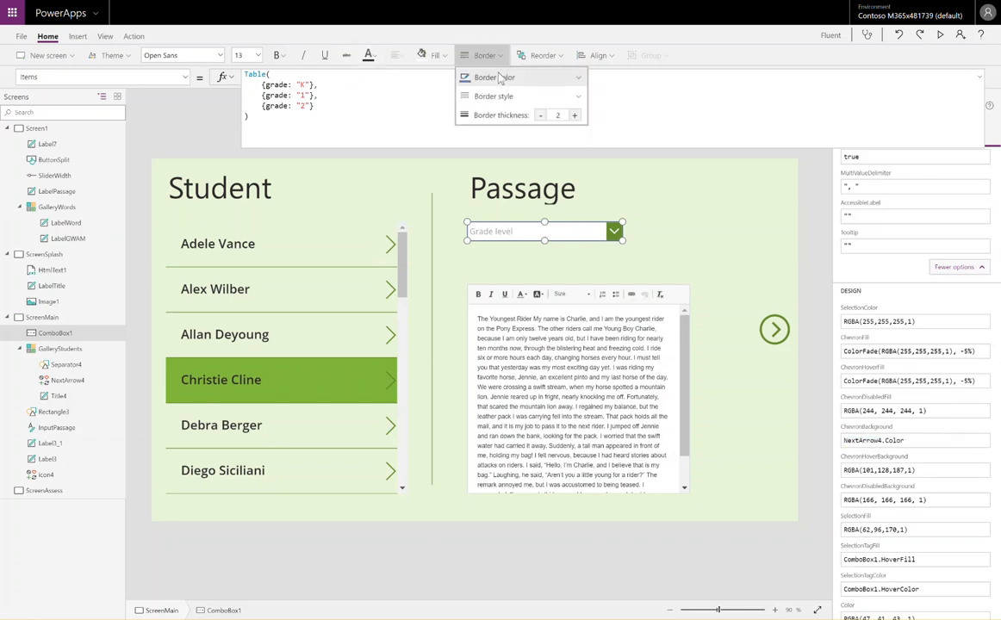
click(498, 78)
click(400, 84)
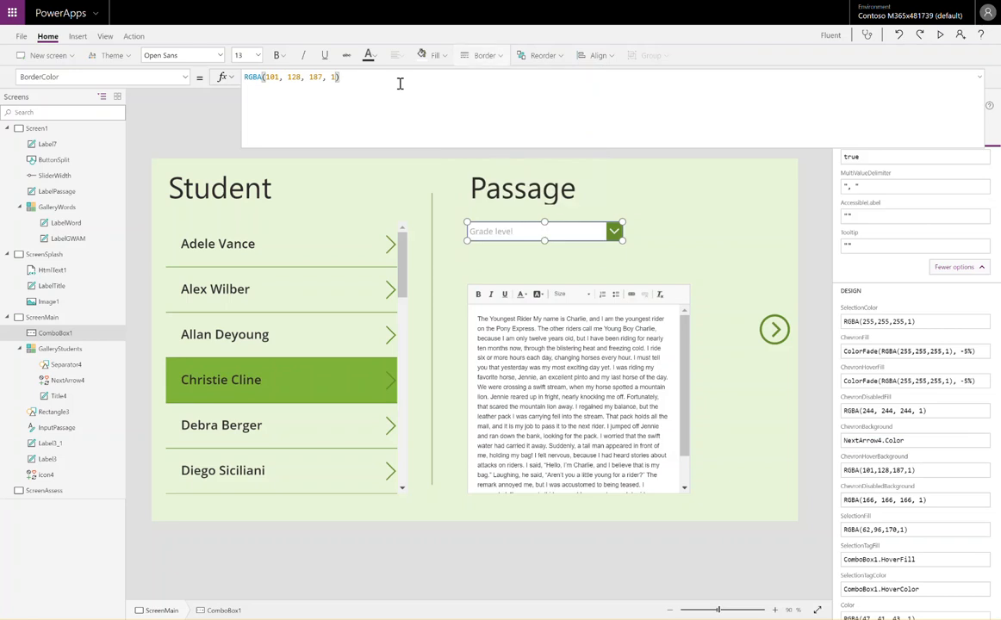
key(ctrl+a)
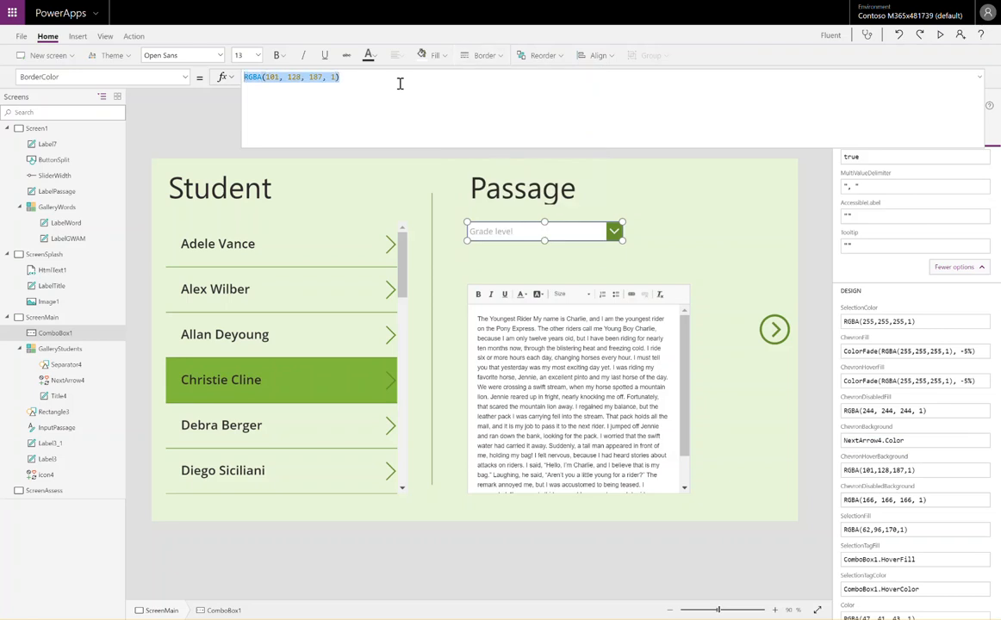
key(BackSpace)
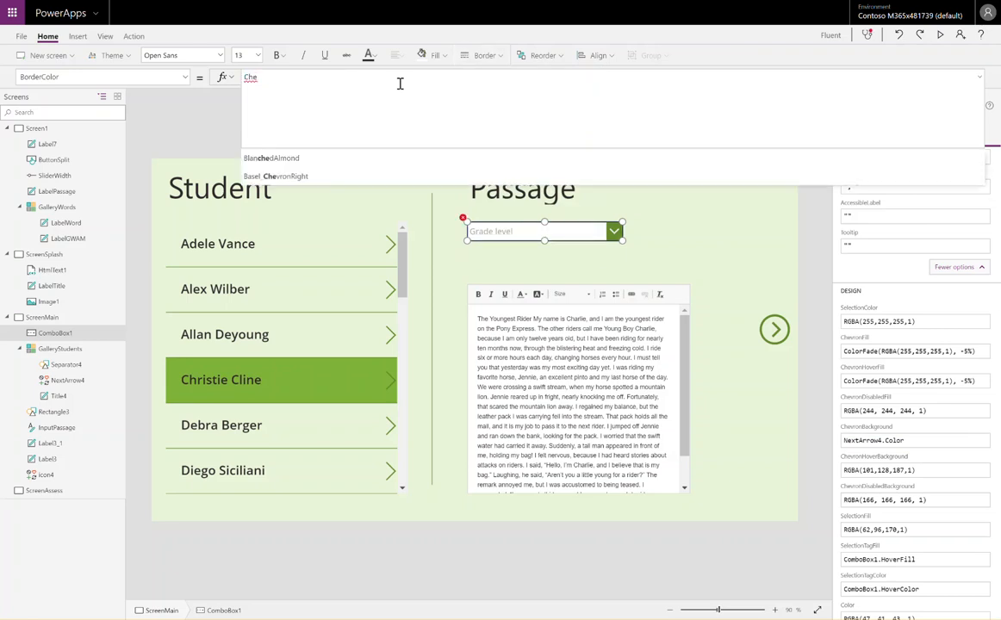
text(Combob)
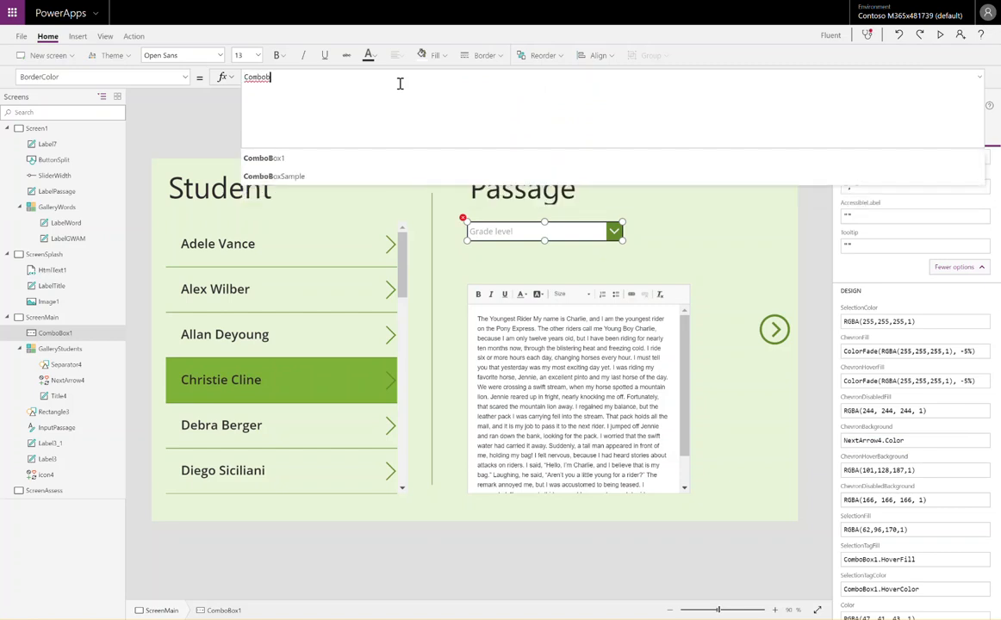
text(ox1.)
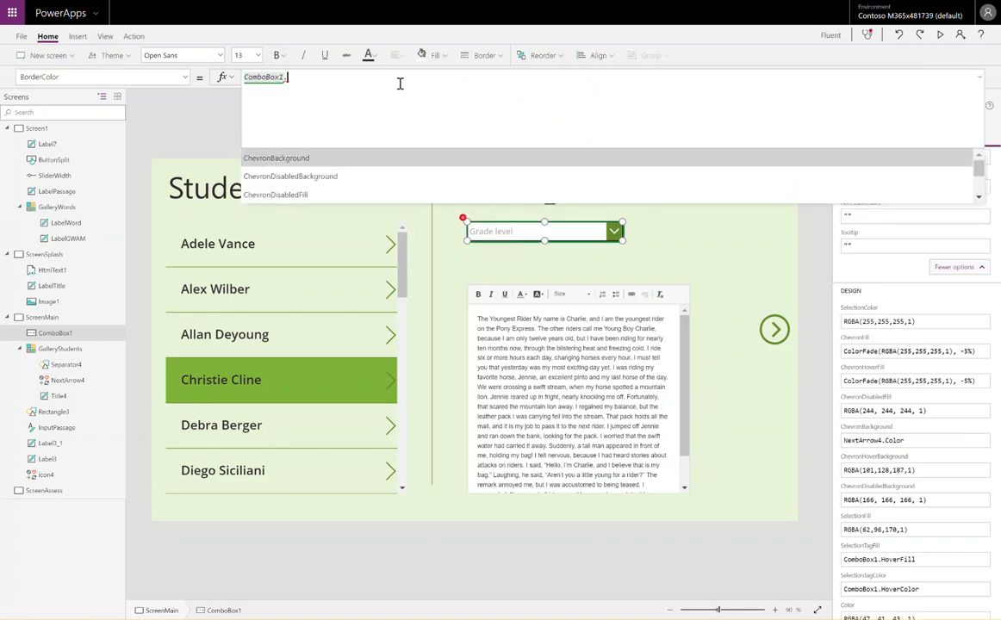
key(Tab)
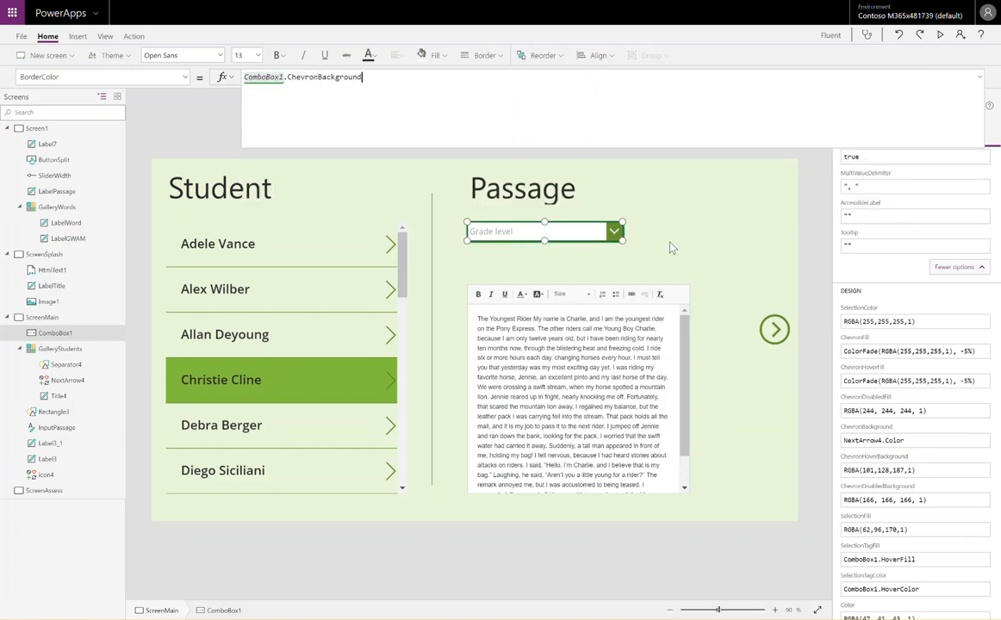
Check the combo box's dropdown list with the control deselected, and reselect the combo box
click(672, 248)
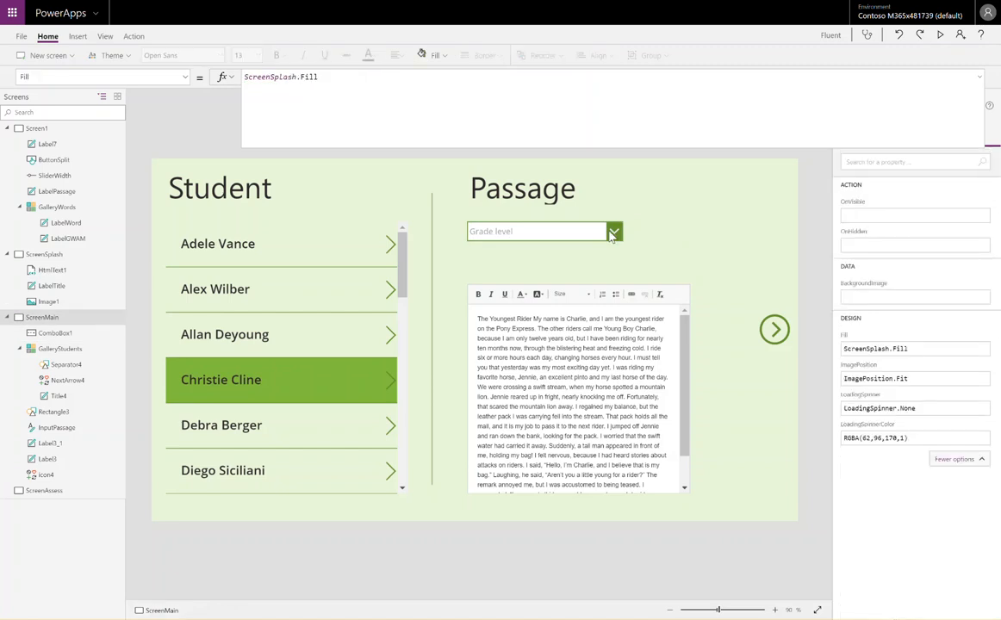
click(541, 230)
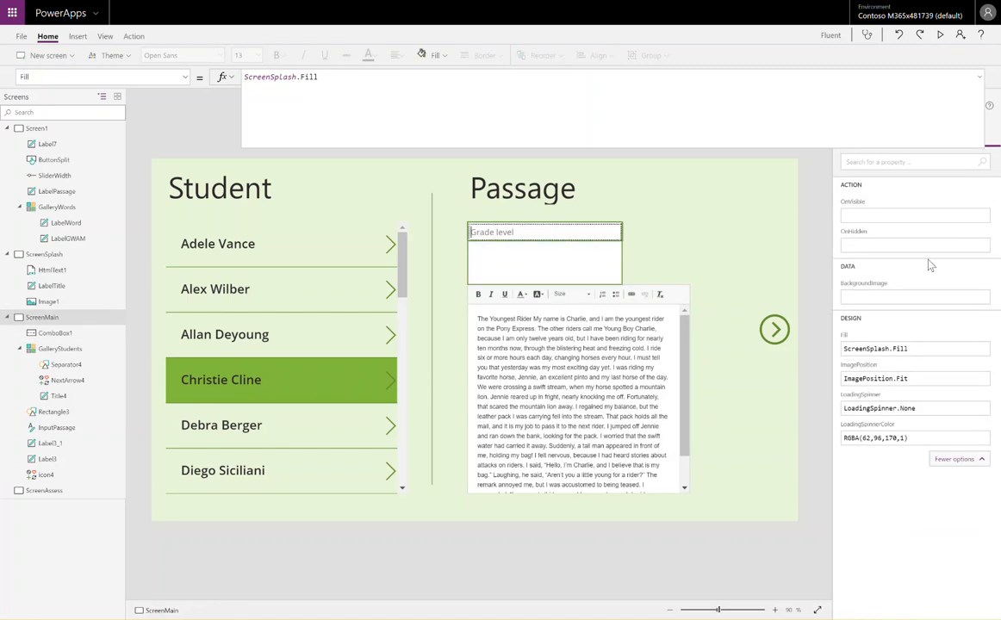
click(543, 227)
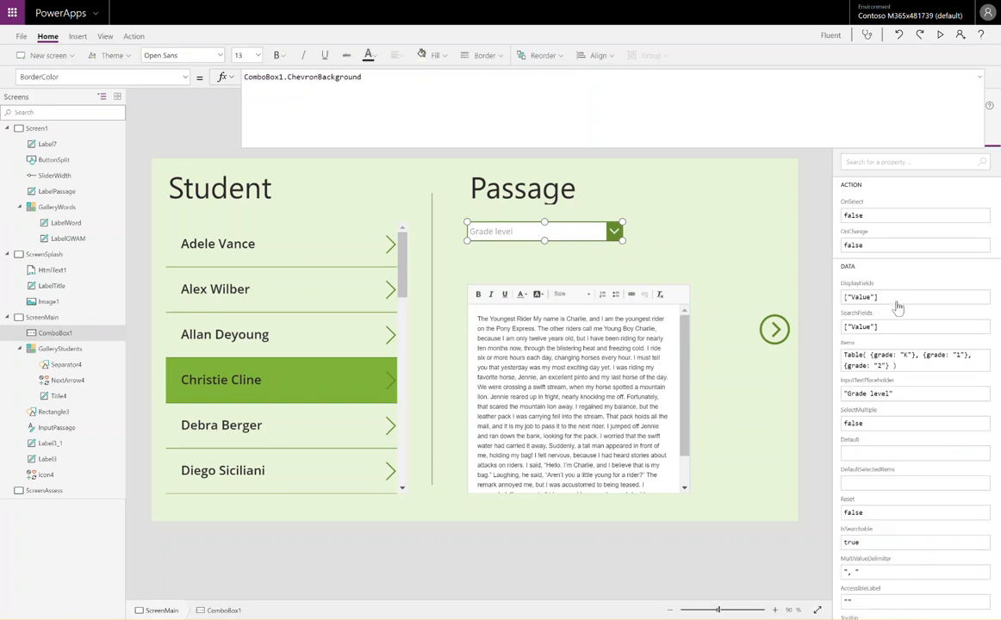